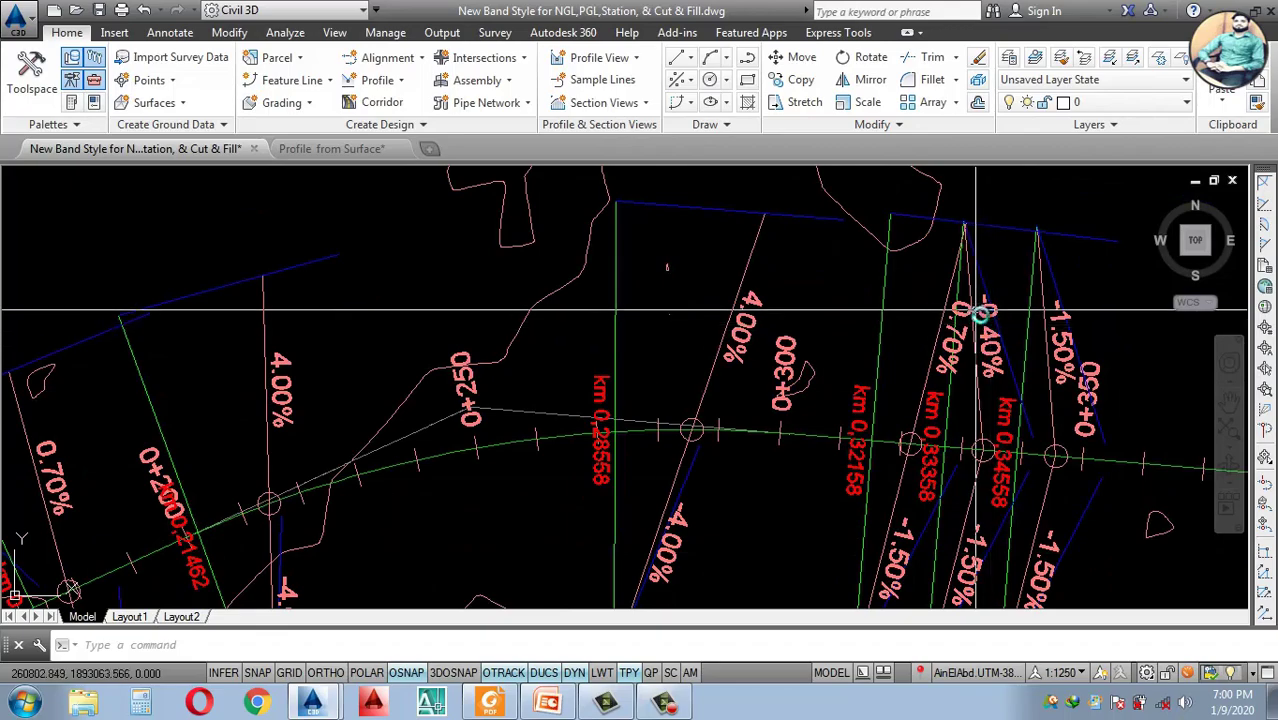
- Examine the superelevation stations and cross slopes labelled along the alignment, and locate the finished profile and superelevation views
left_click(981, 312)
scroll(979, 316, "down", 6)
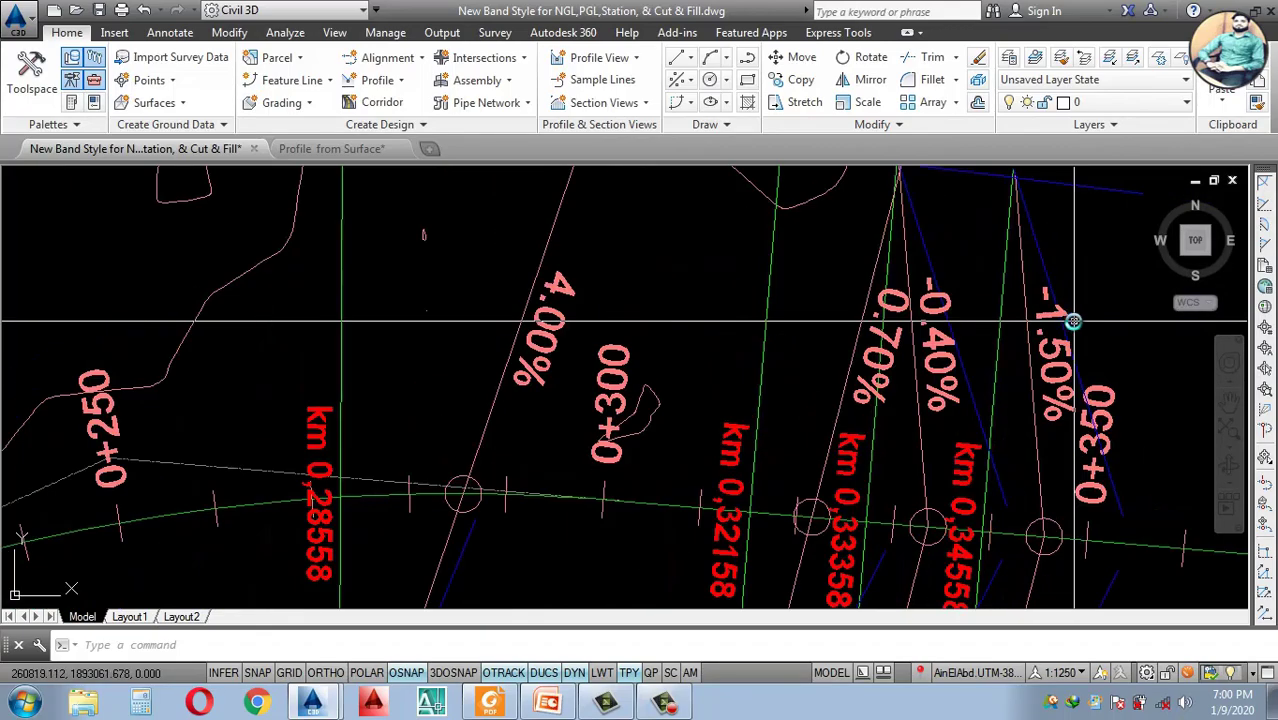
scroll(1012, 428, "up", 4)
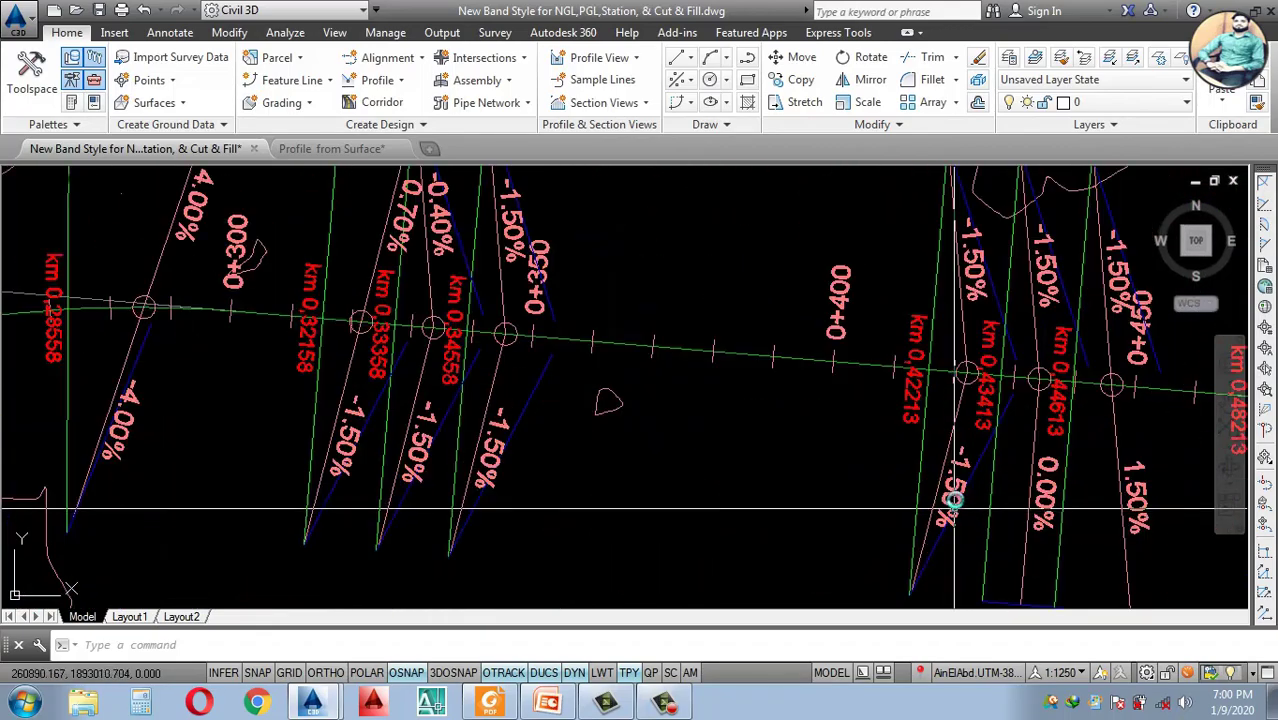
scroll(1004, 377, "down", 4)
scroll(1130, 415, "down", 1)
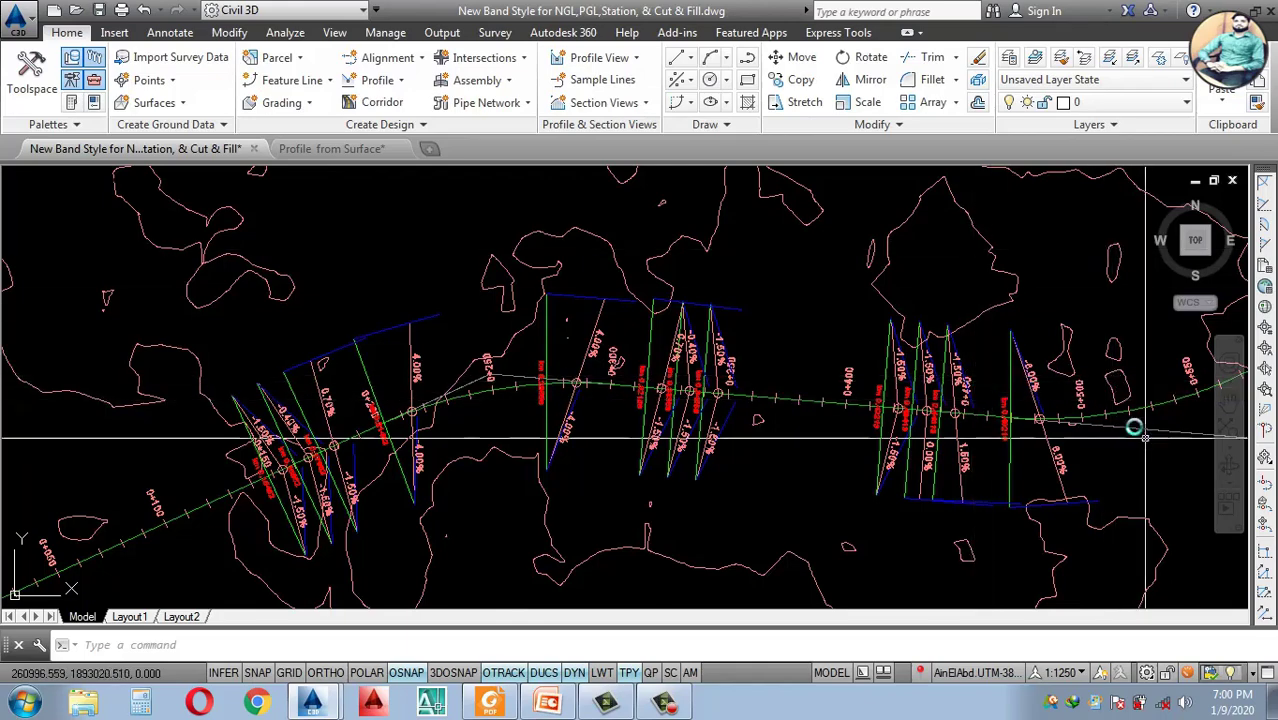
scroll(1093, 268, "up", 2)
scroll(1044, 288, "down", 2)
scroll(494, 402, "up", 2)
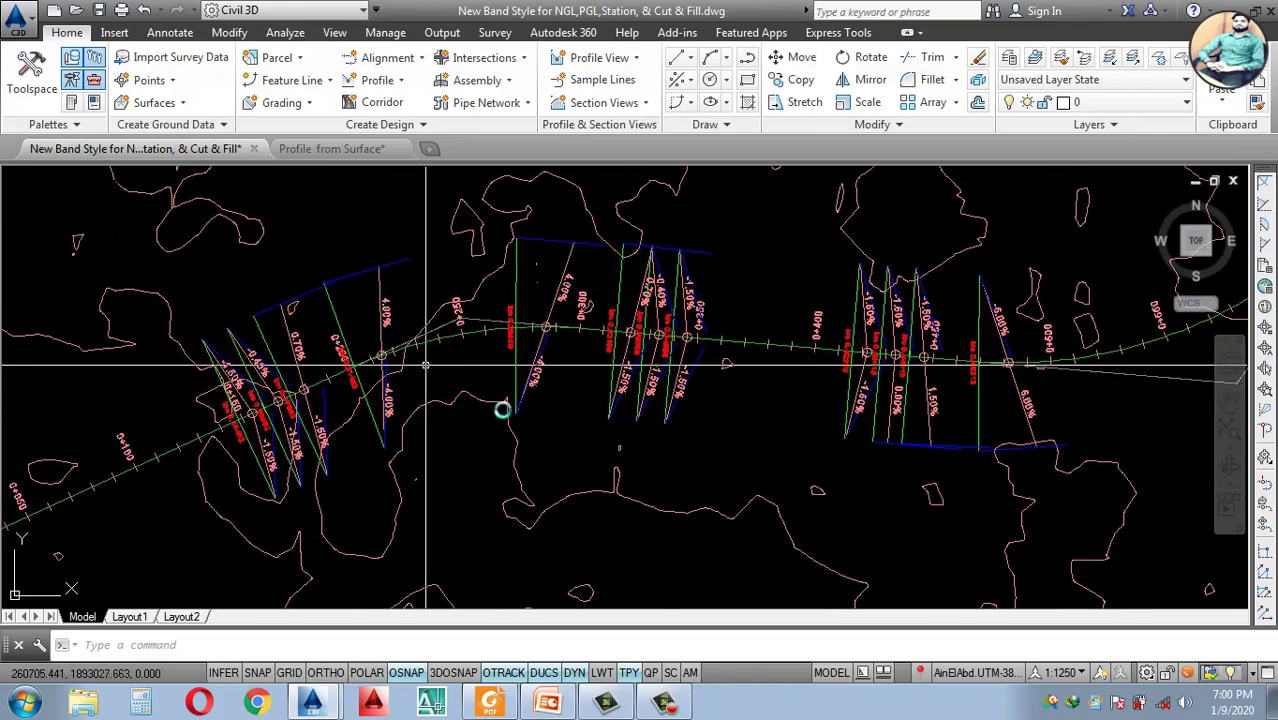
scroll(449, 343, "down", 2)
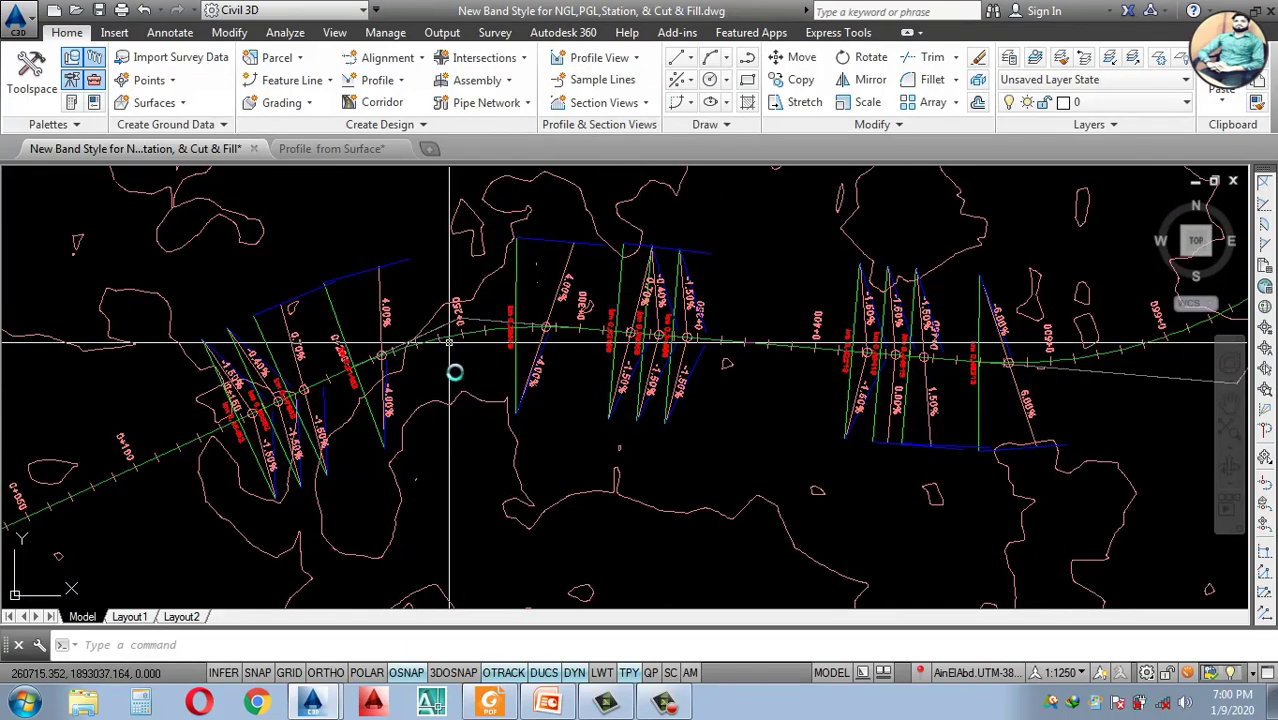
scroll(1050, 342, "up", 2)
scroll(1047, 310, "down", 2)
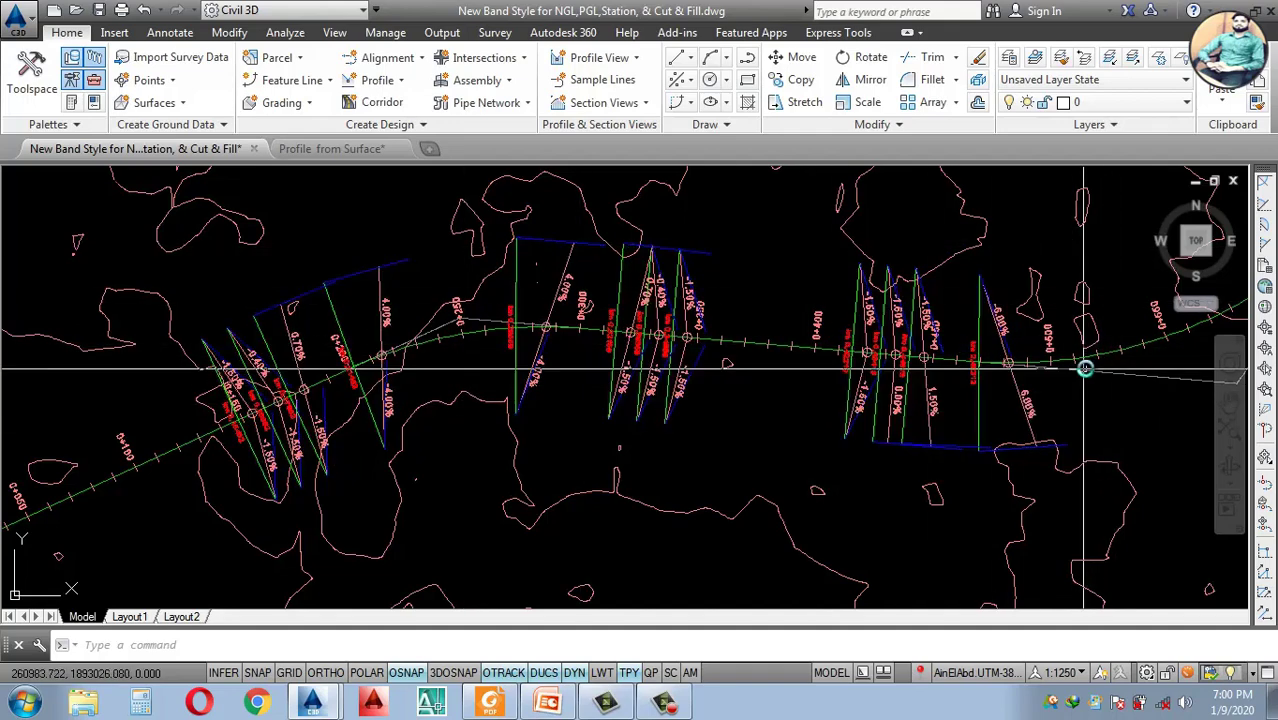
scroll(862, 454, "up", 2)
scroll(947, 485, "down", 2)
scroll(890, 465, "up", 2)
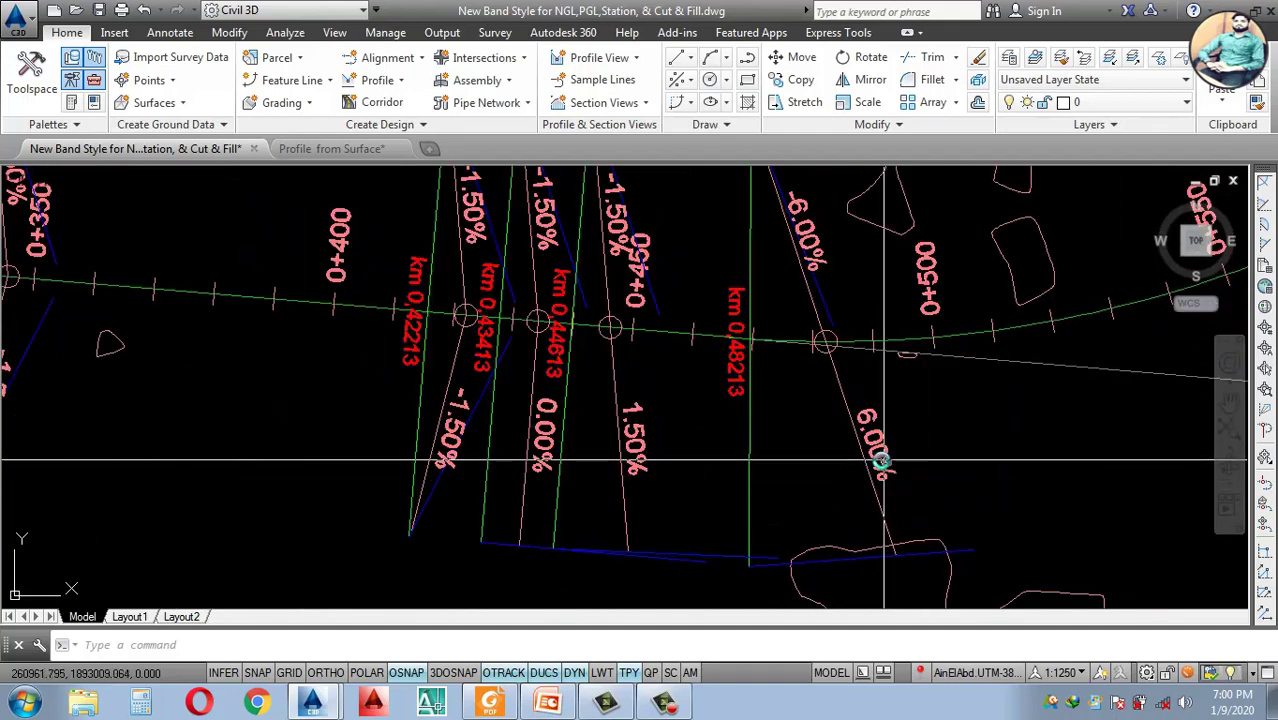
scroll(880, 461, "down", 5)
scroll(998, 381, "up", 2)
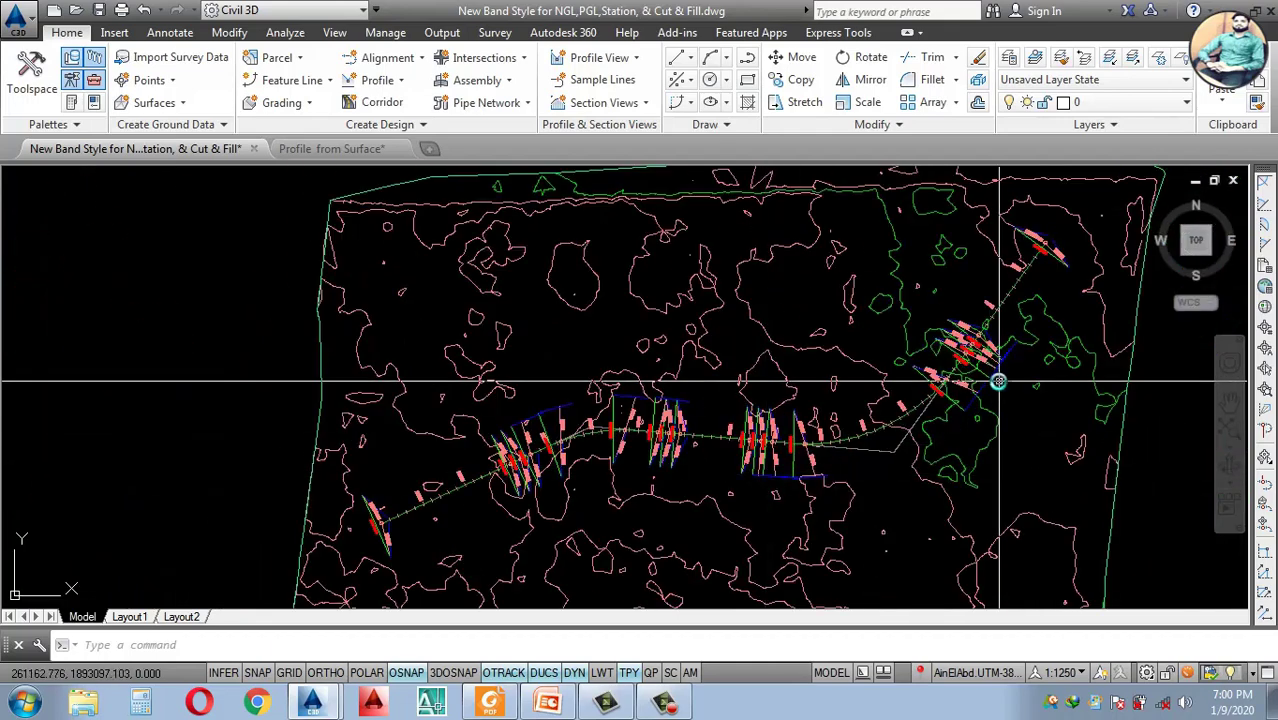
scroll(1005, 330, "up", 1)
scroll(941, 337, "down", 6)
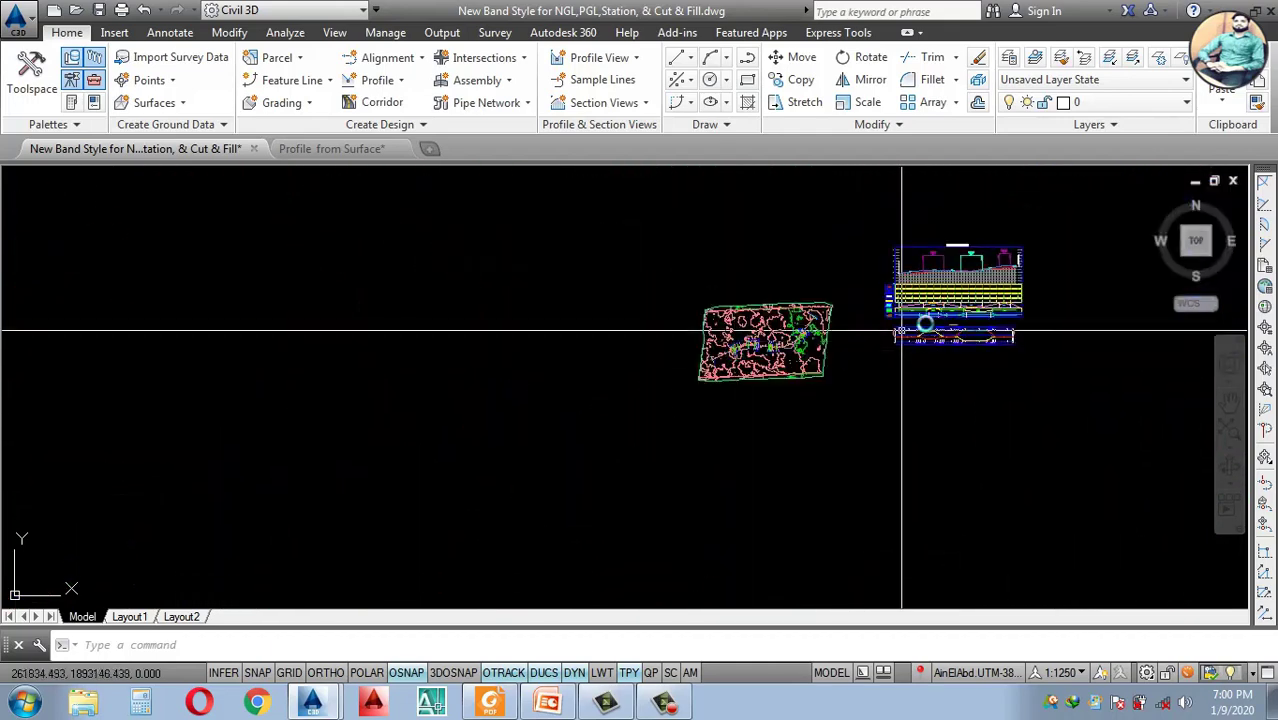
scroll(930, 330, "up", 4)
scroll(500, 380, "down", 5)
scroll(349, 191, "up", 1)
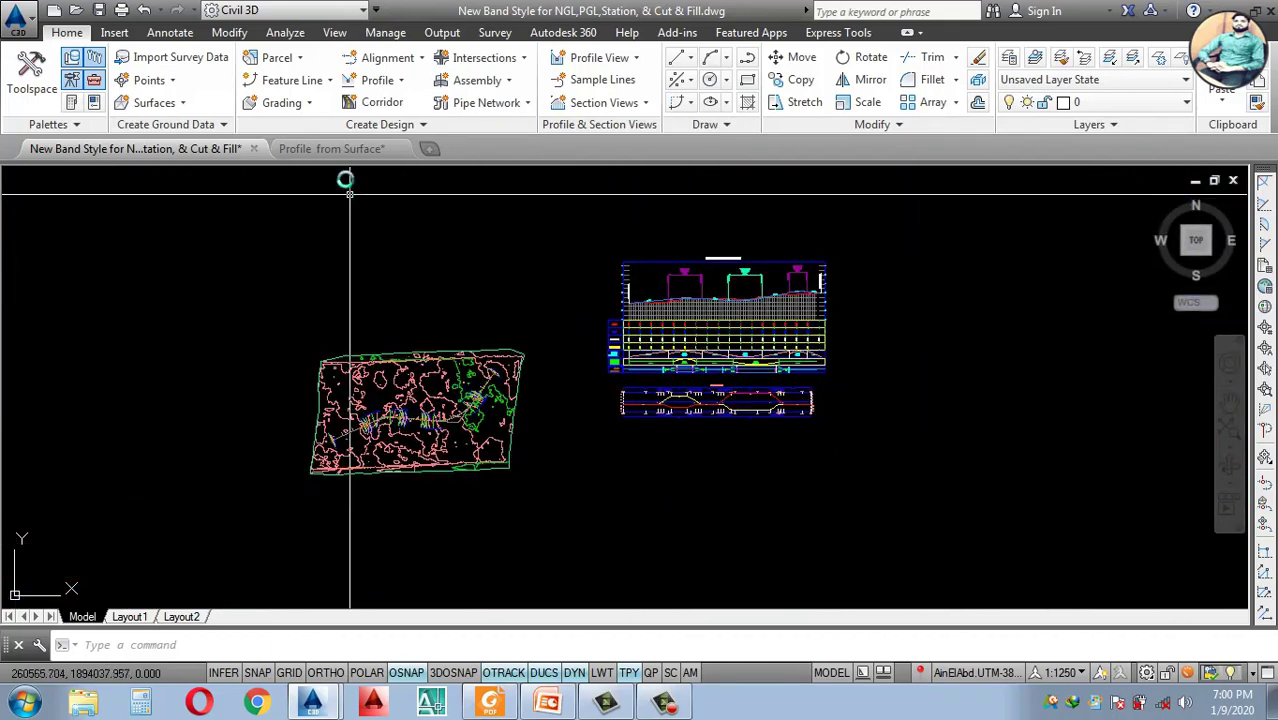
- Switch to the Profile from Surface drawing and inspect its surface, alignment and Grand Trunk Road profile view
left_click(330, 148)
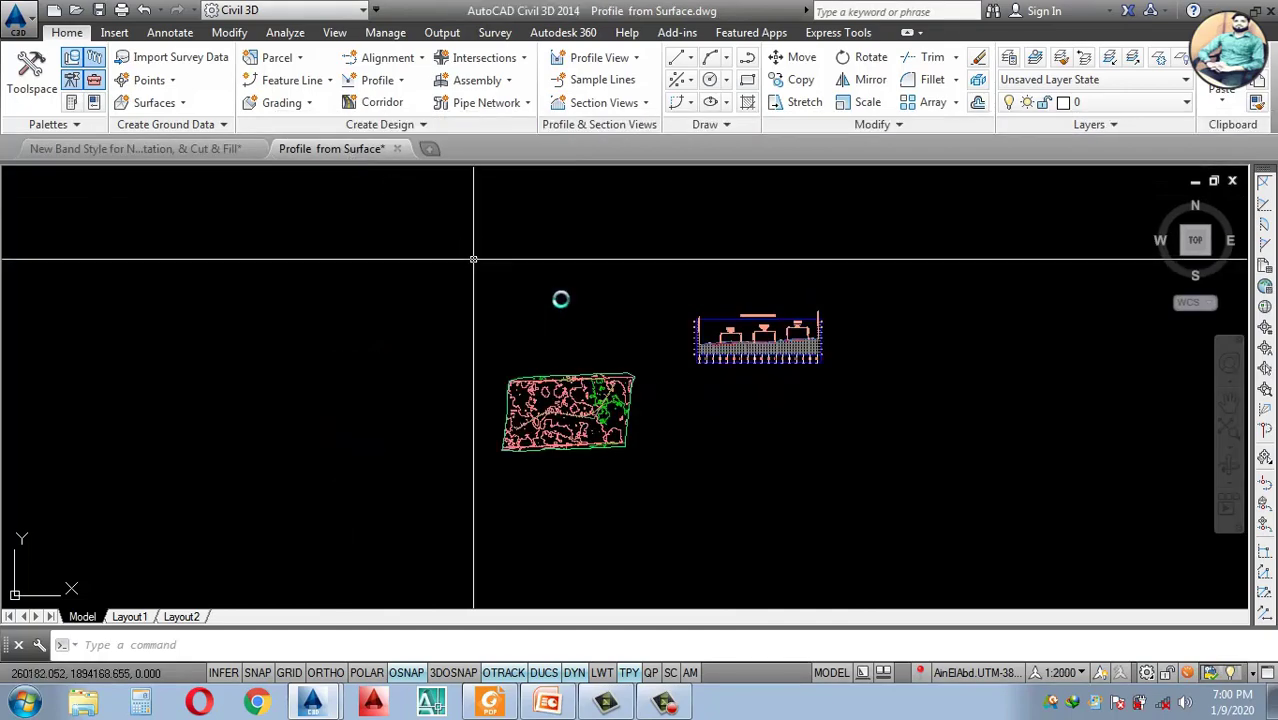
scroll(760, 290, "up", 3)
scroll(670, 420, "down", 3)
scroll(520, 430, "up", 5)
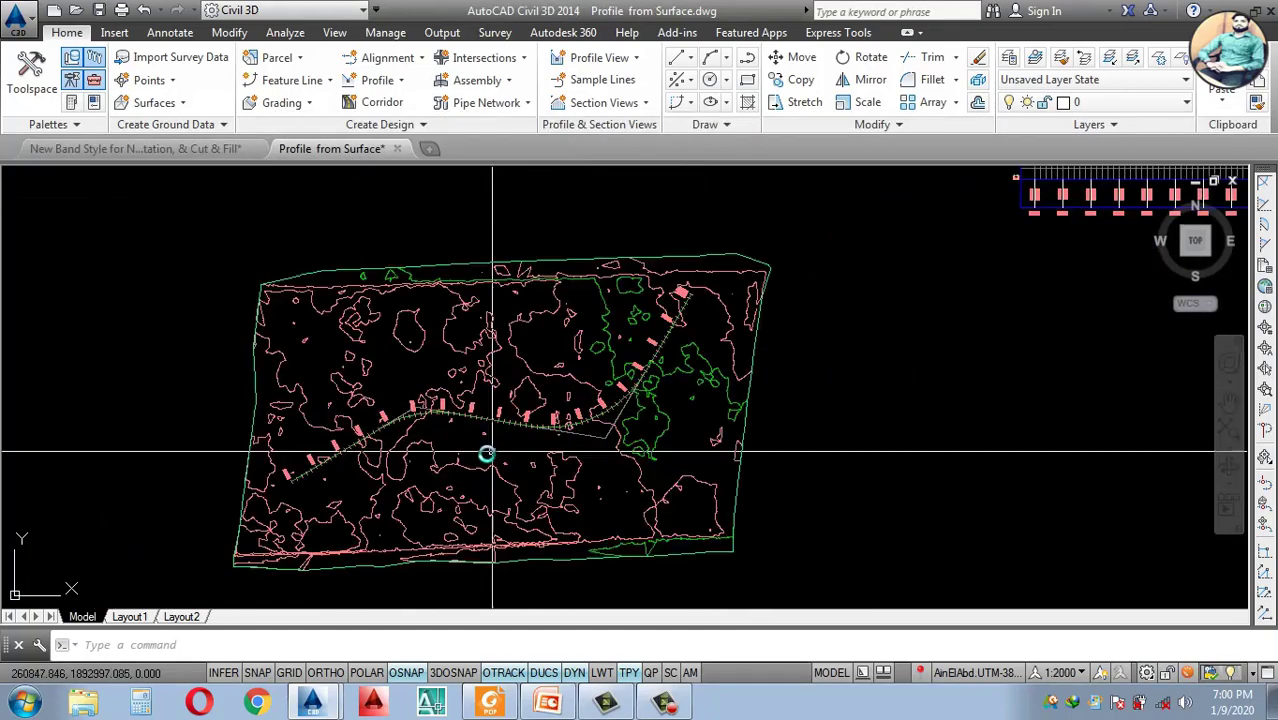
scroll(450, 445, "up", 2)
scroll(600, 390, "down", 5)
scroll(693, 268, "up", 5)
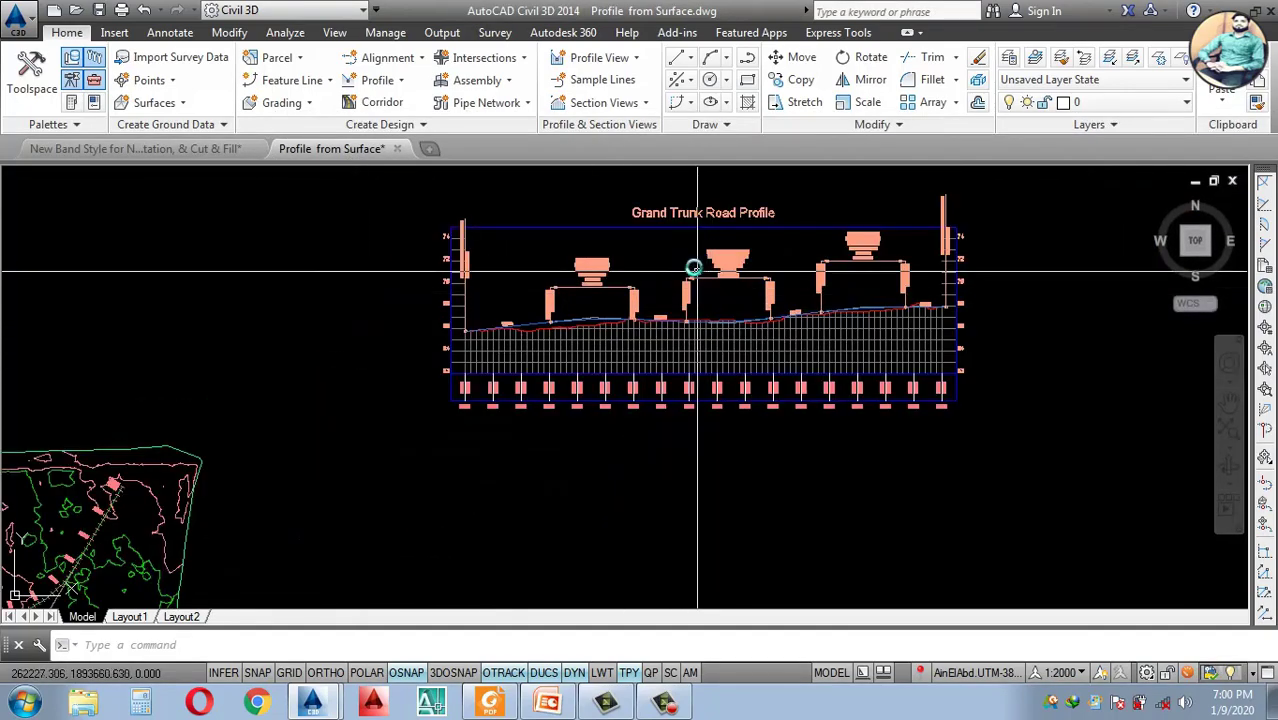
left_click(650, 229)
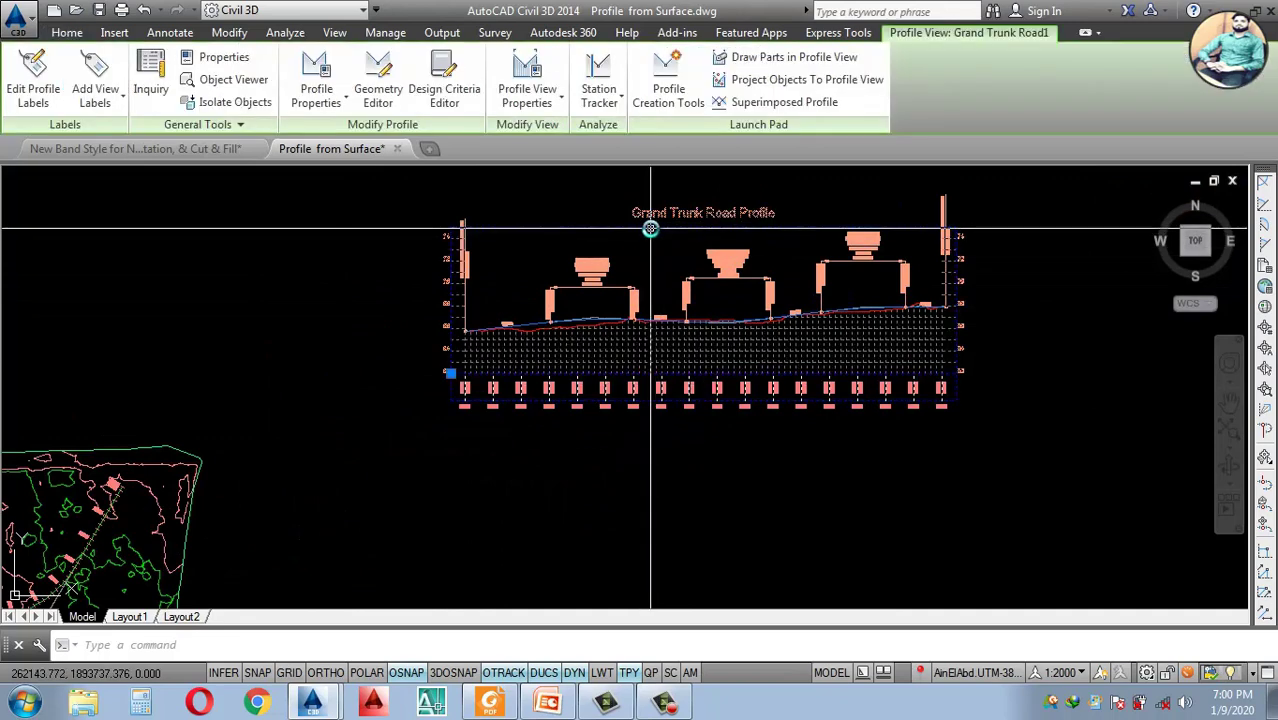
key("Escape")
scroll(648, 238, "down", 2)
scroll(643, 243, "up", 2)
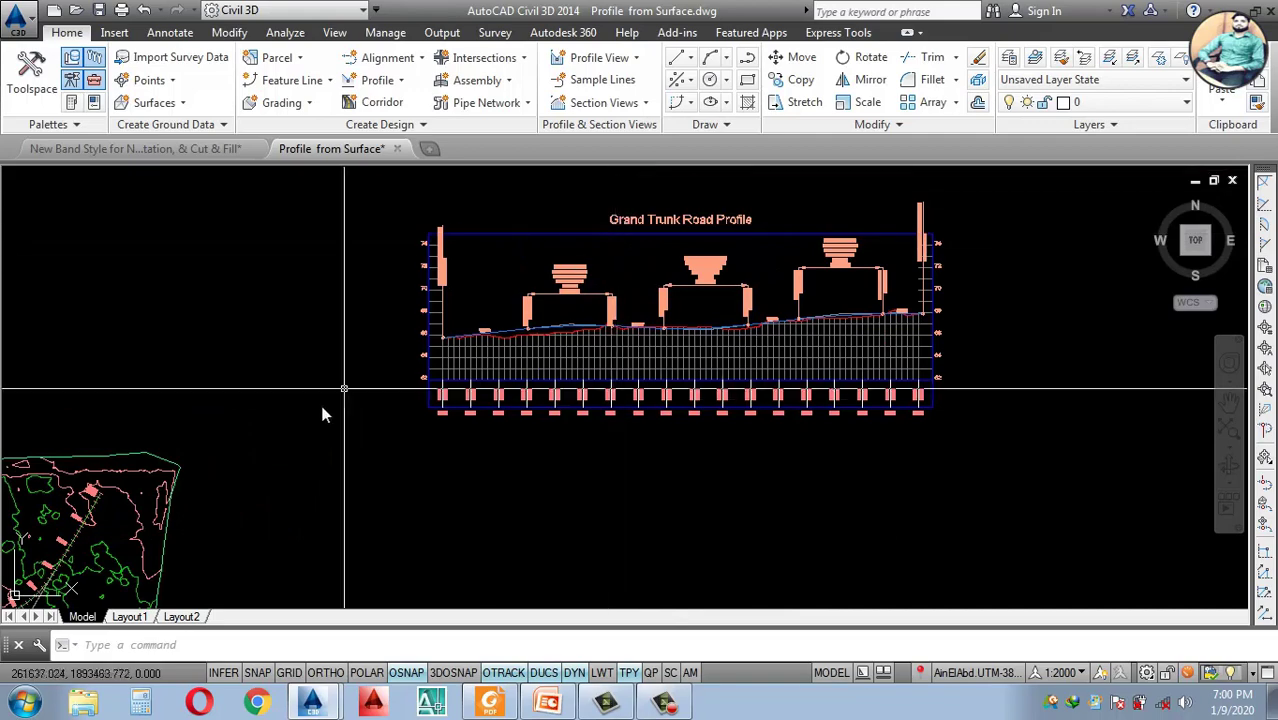
- Select the Grand Trunk Road alignment and start calculating its superelevation with the Calculate Superelevation wizard
scroll(344, 388, "down", 3)
scroll(414, 360, "up", 6)
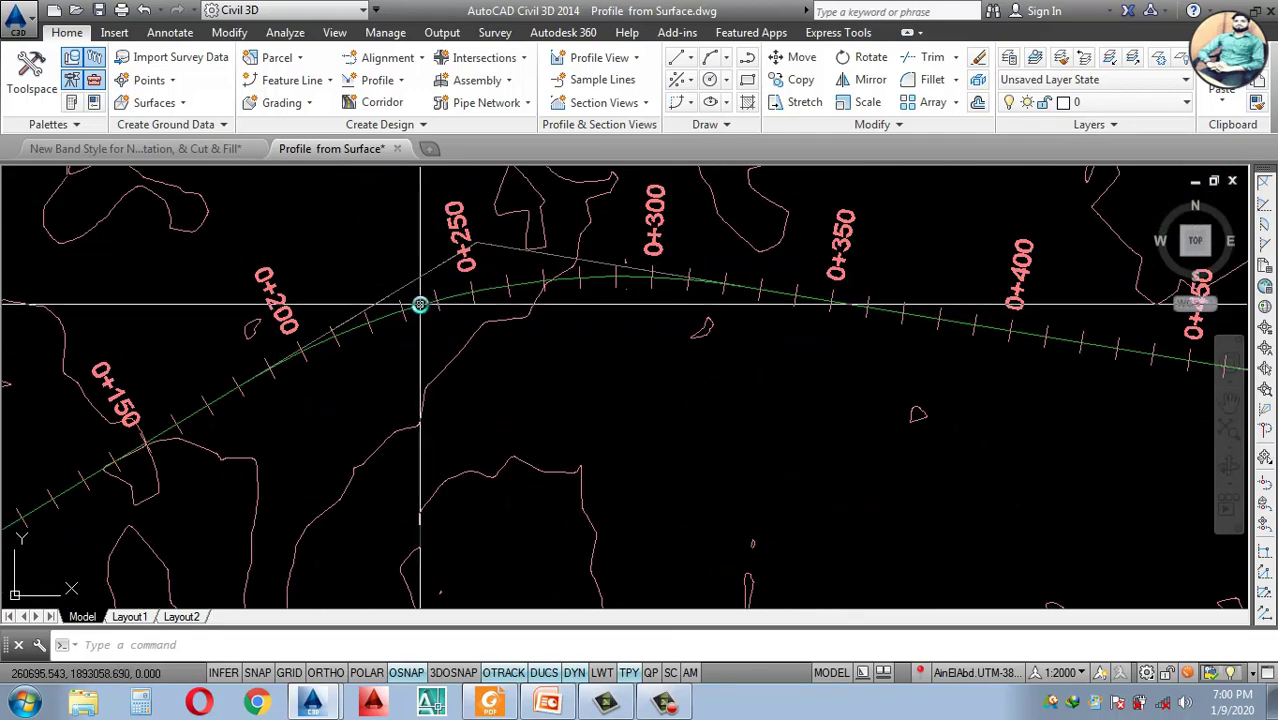
left_click(420, 304)
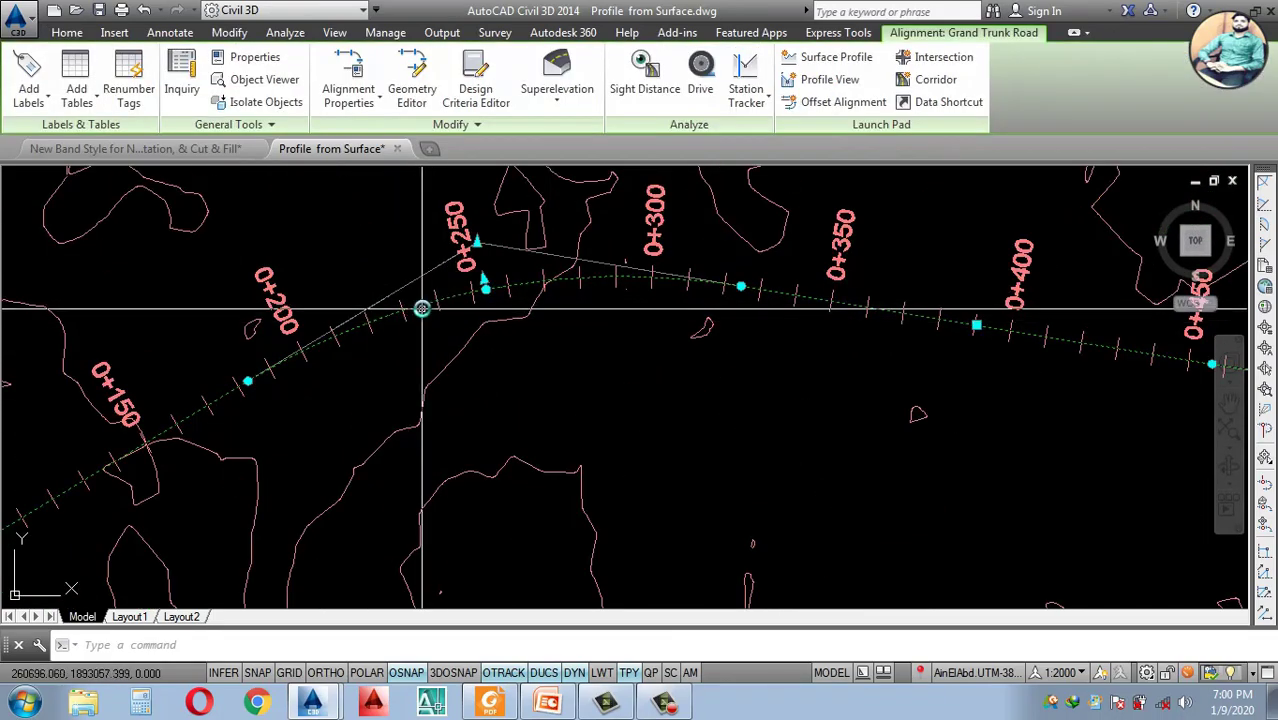
left_click(562, 106)
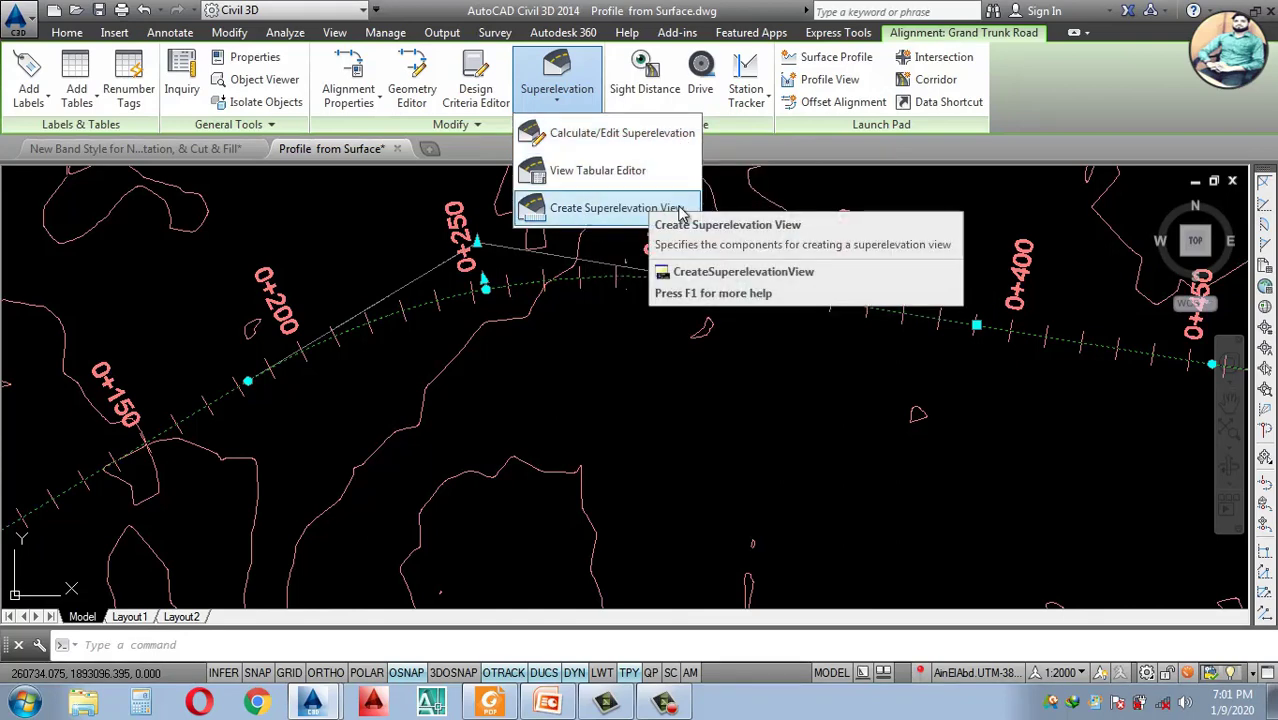
left_click(195, 148)
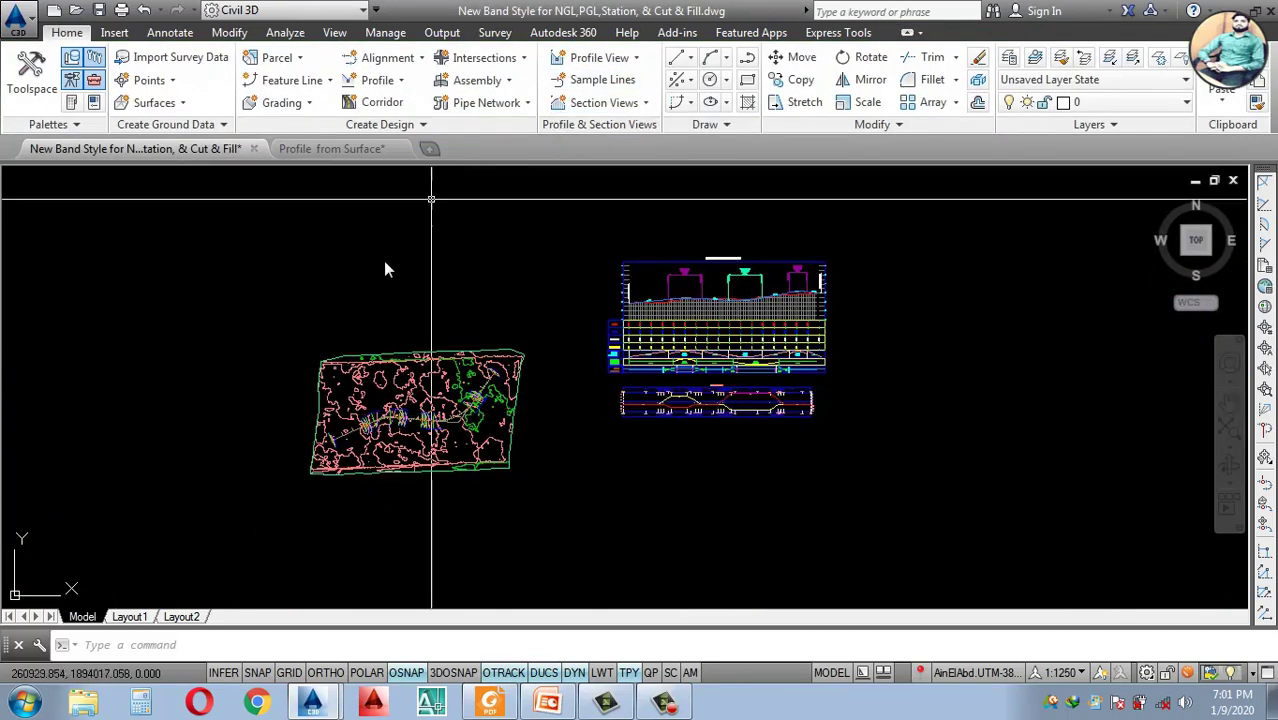
left_click(349, 152)
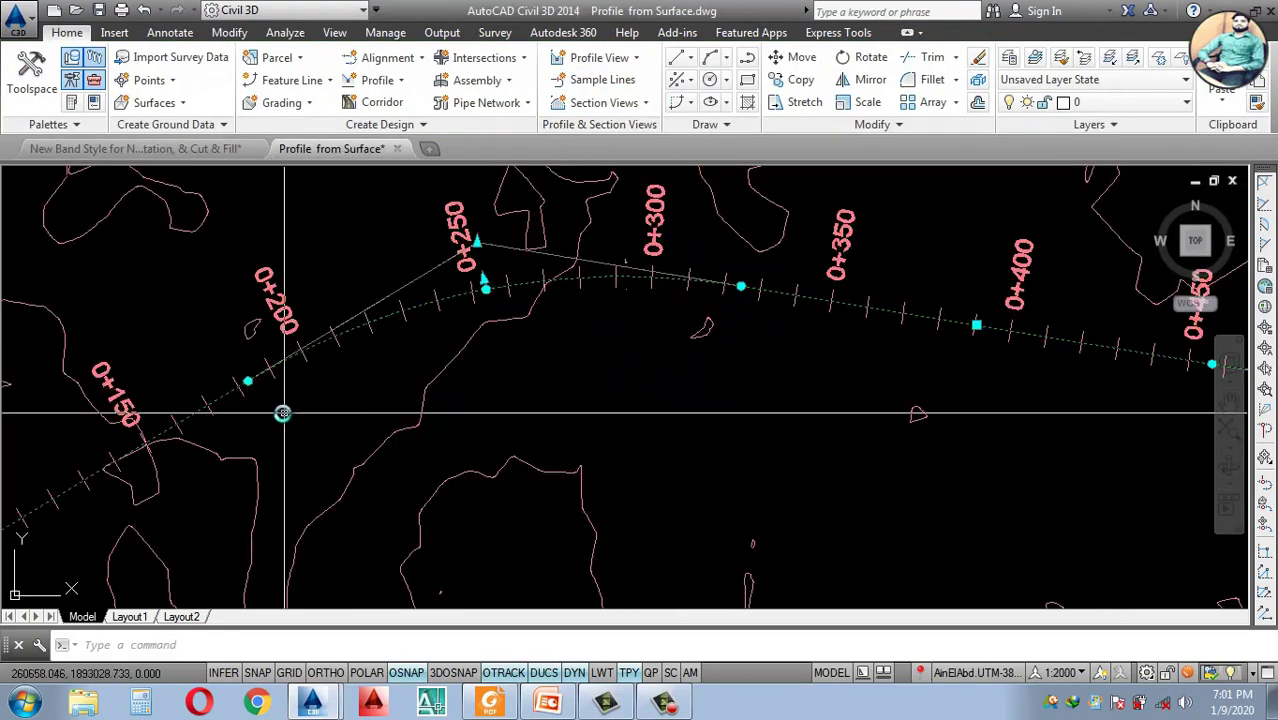
scroll(357, 334, "up", 5)
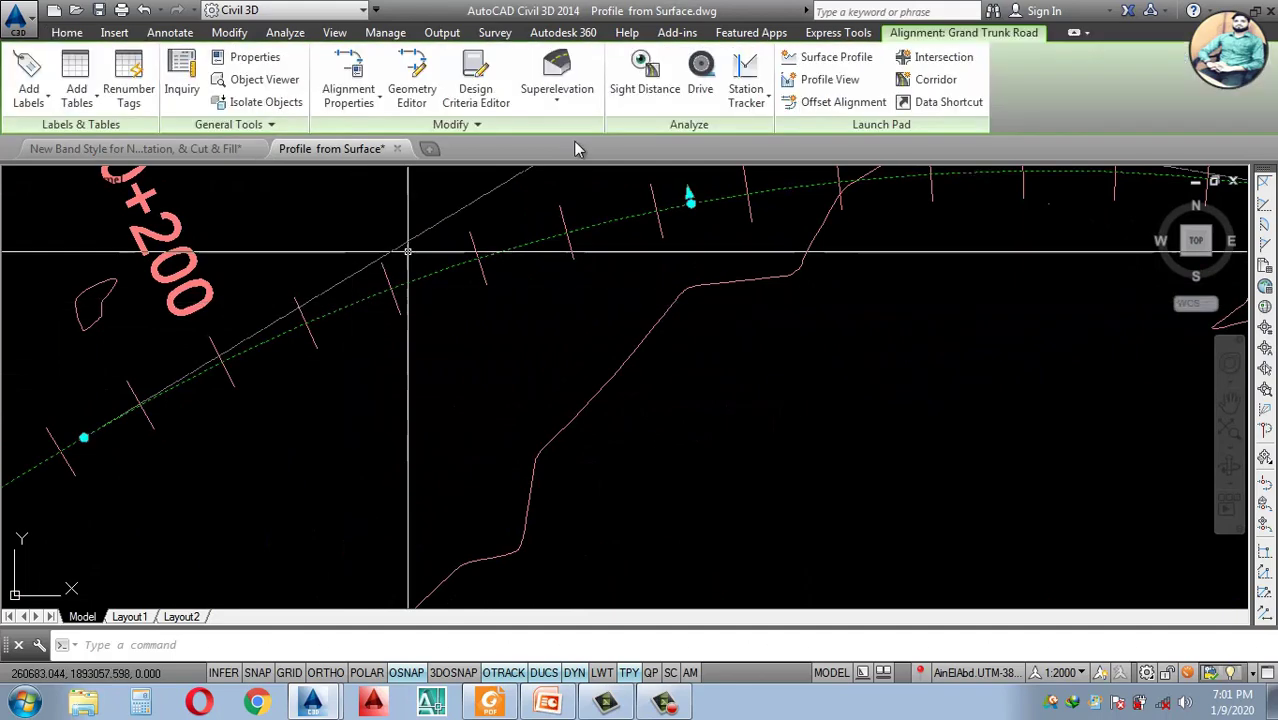
left_click(559, 95)
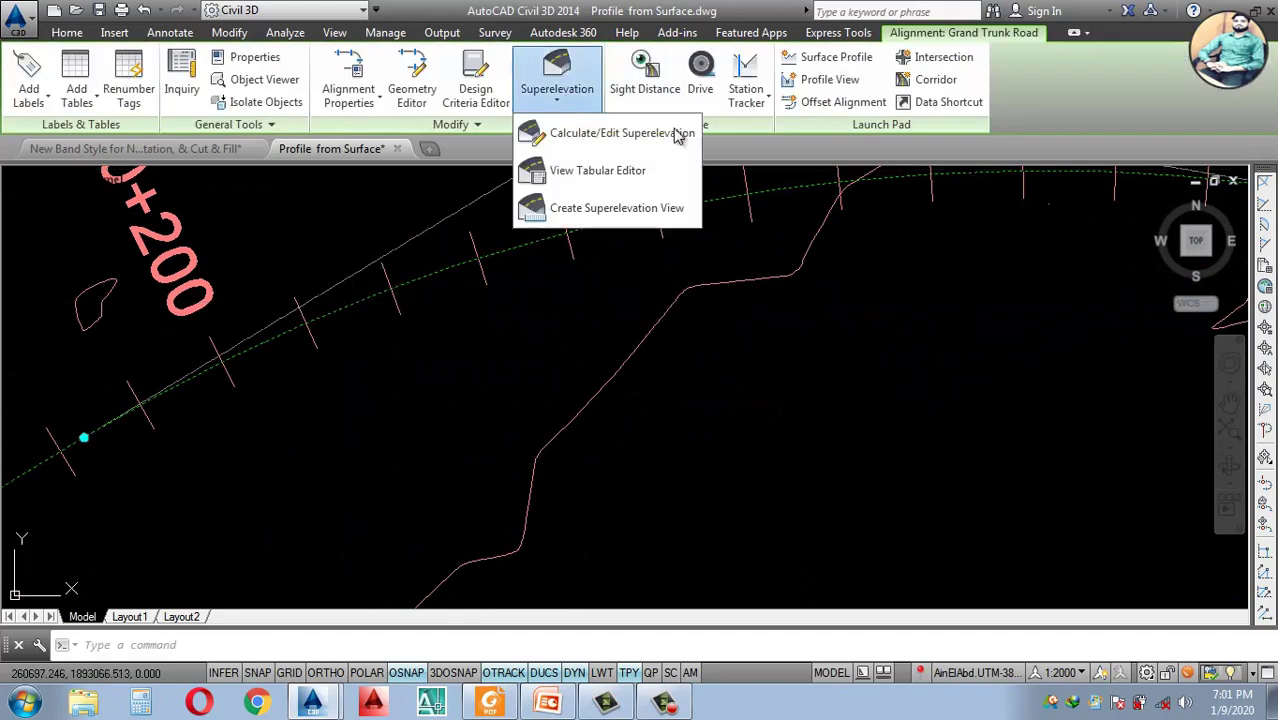
left_click(590, 136)
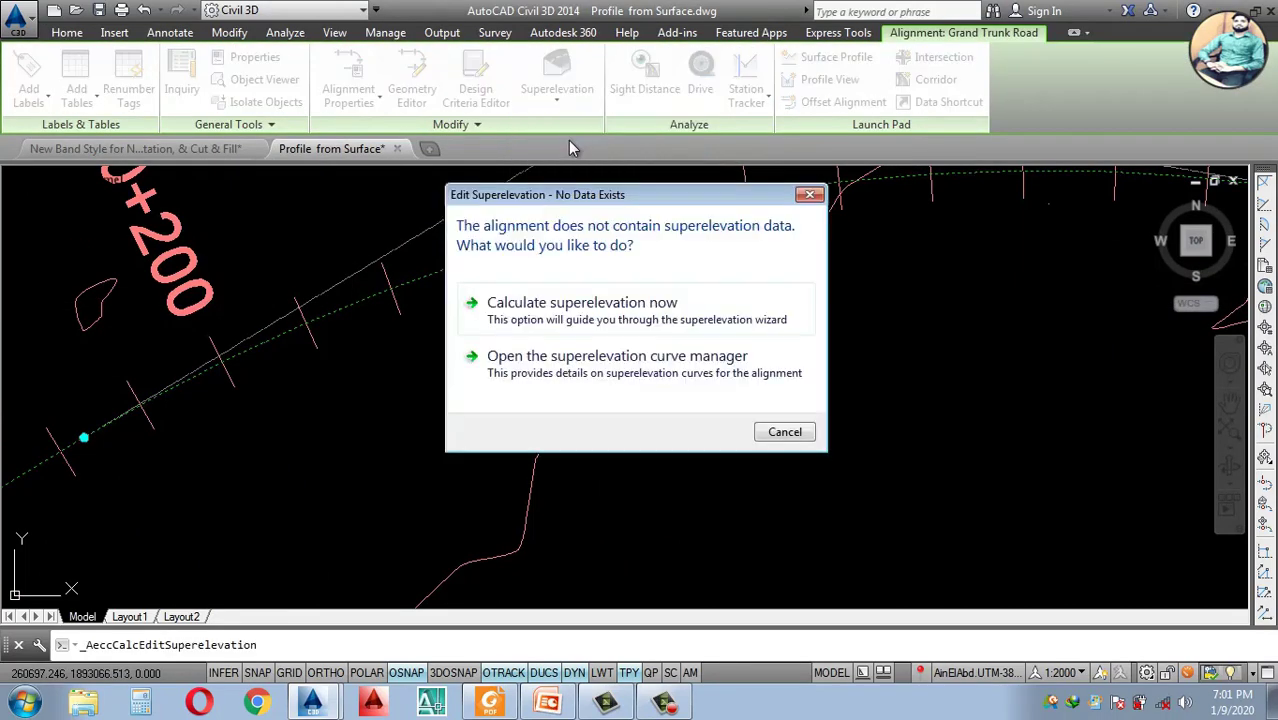
left_click_drag(651, 204, 647, 182)
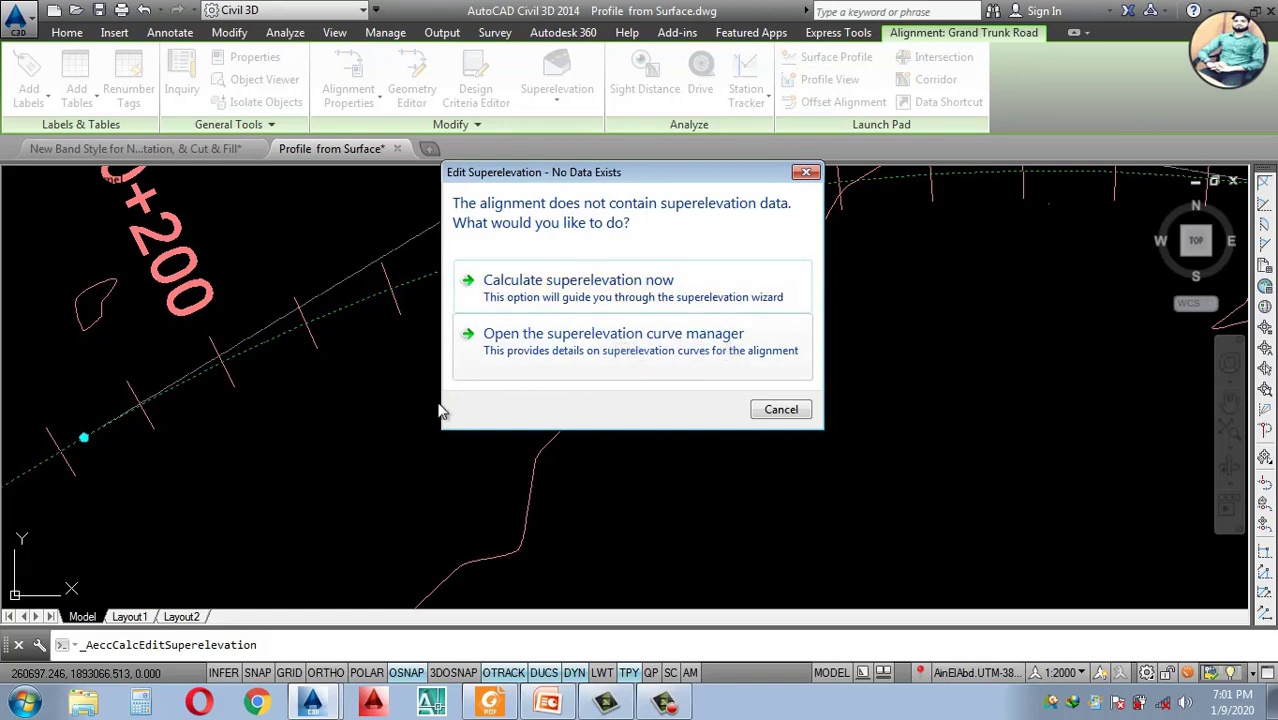
left_click(583, 285)
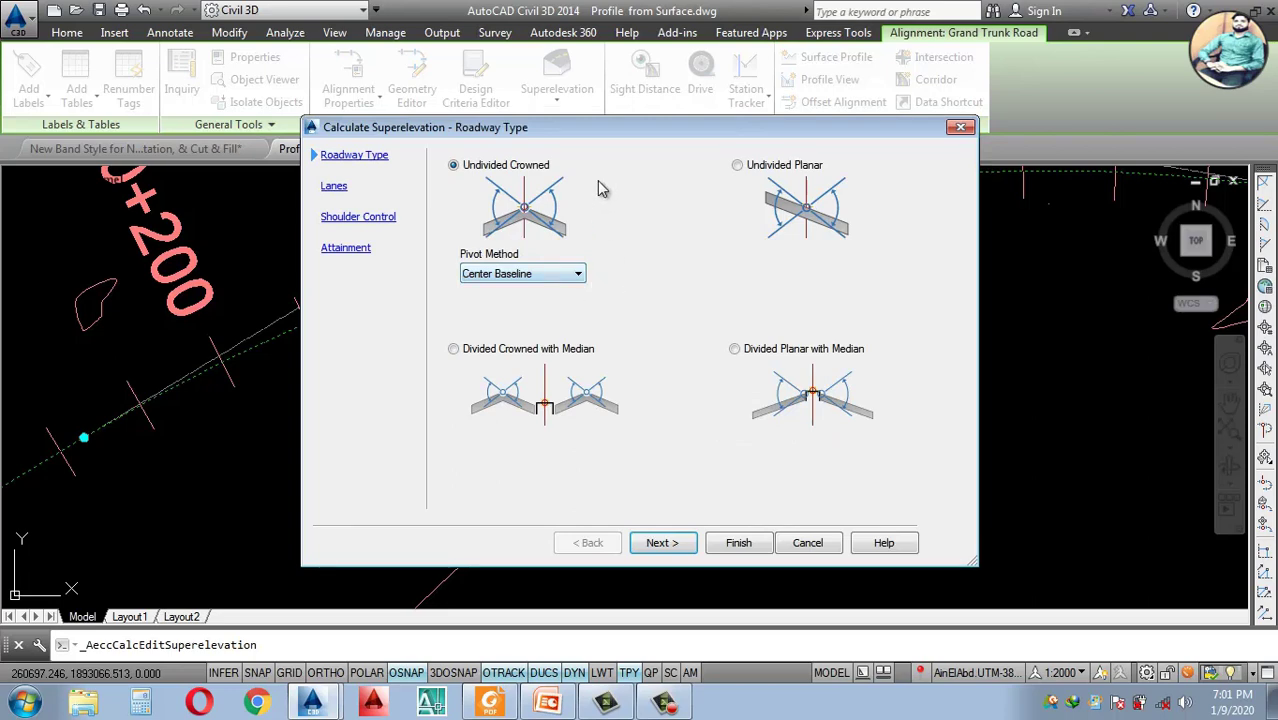
- Set the pivot method of the undivided crowned roadway to Outside Of Curve and proceed to the lane settings
left_click_drag(608, 130, 638, 117)
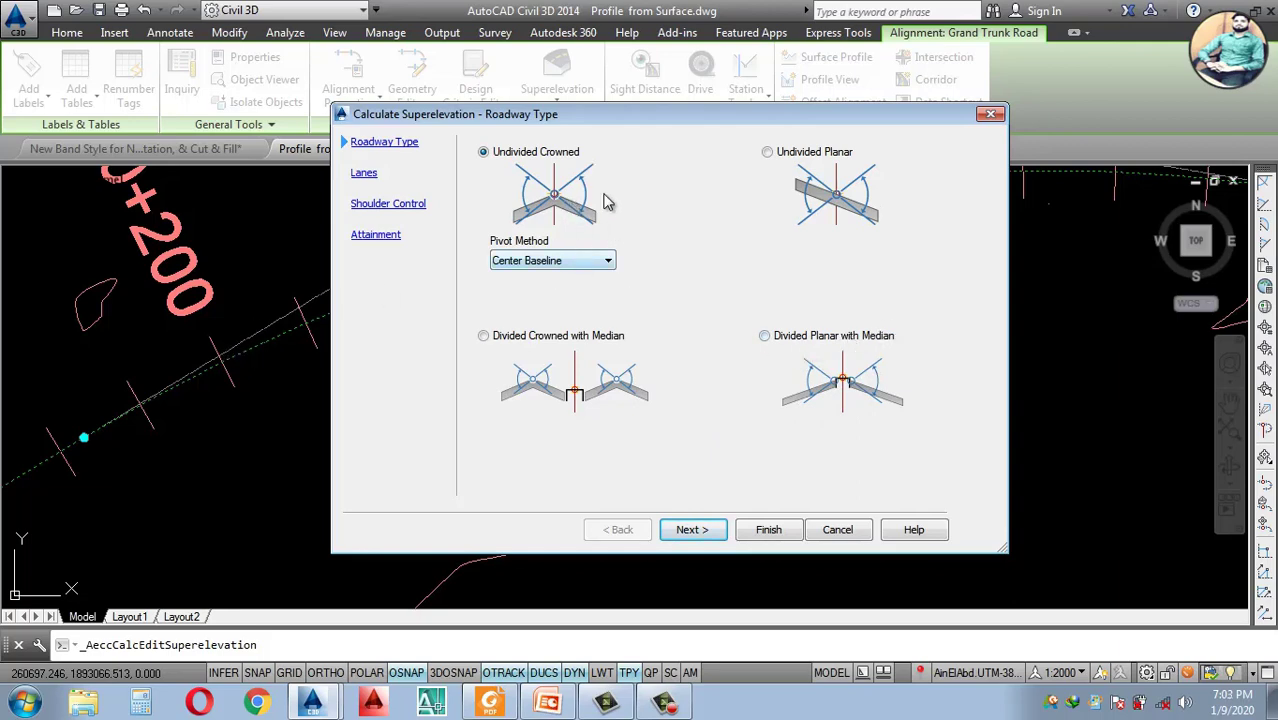
left_click(579, 262)
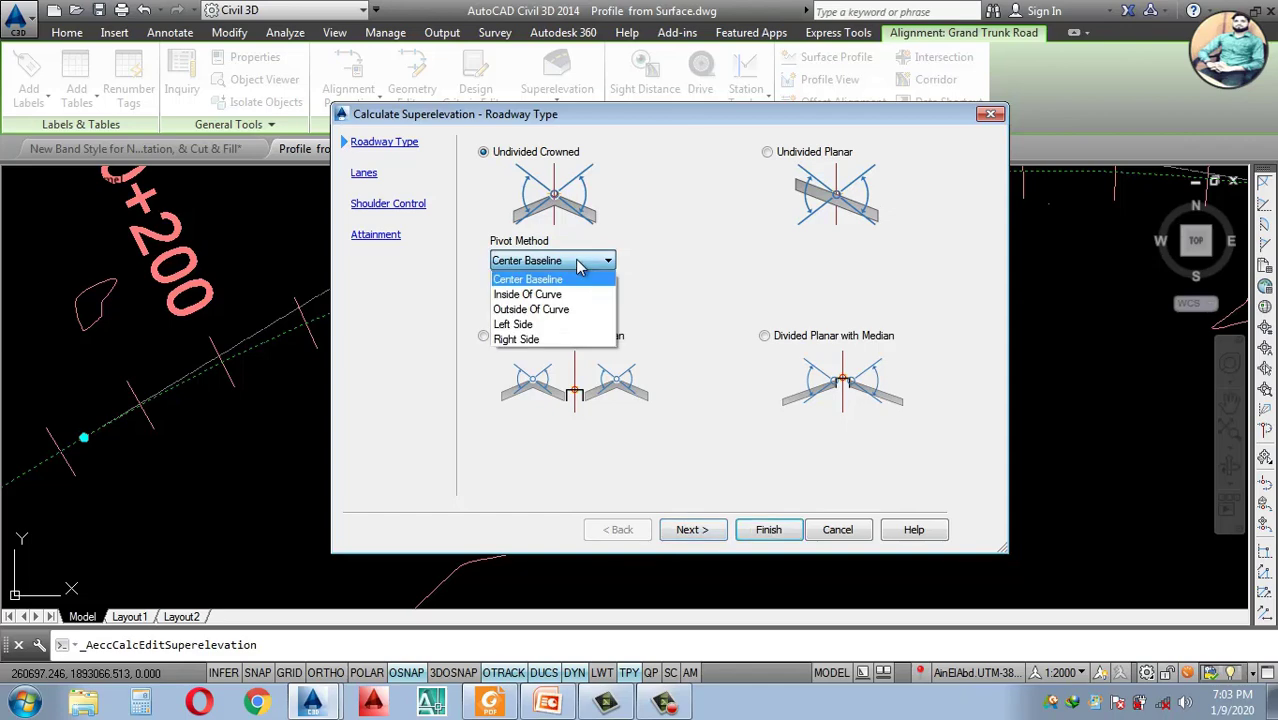
left_click(543, 312)
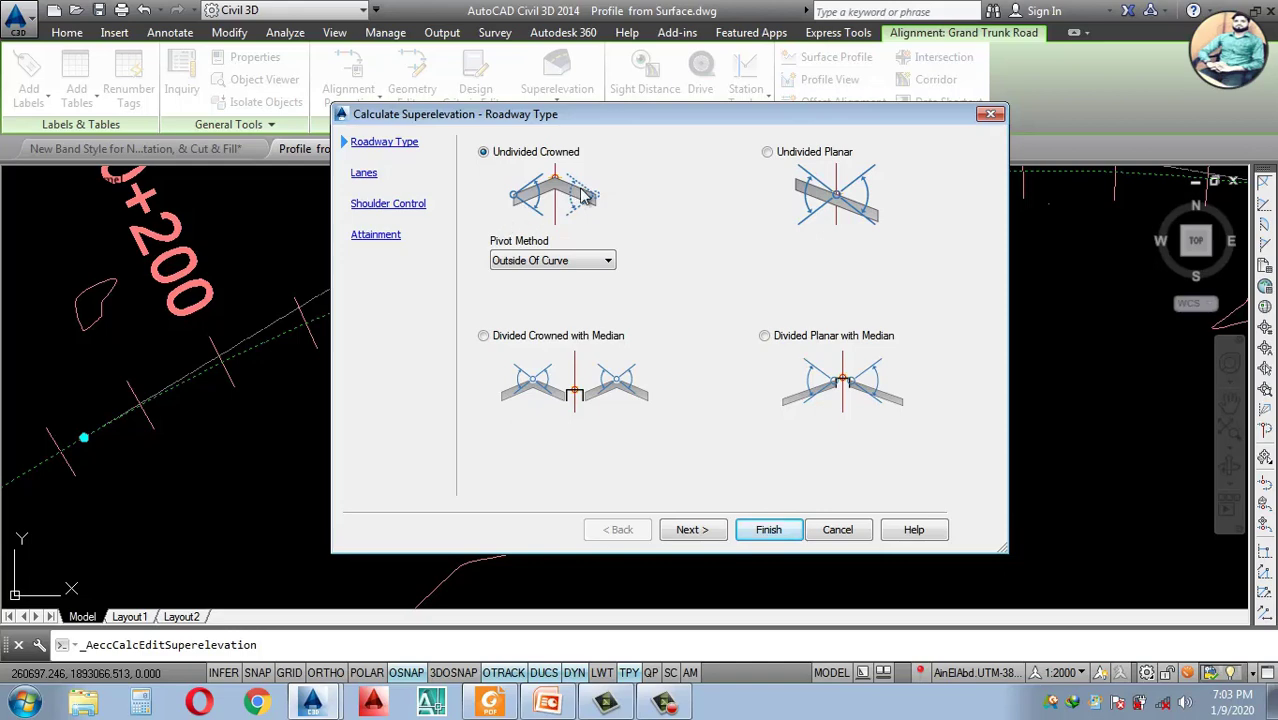
left_click(686, 531)
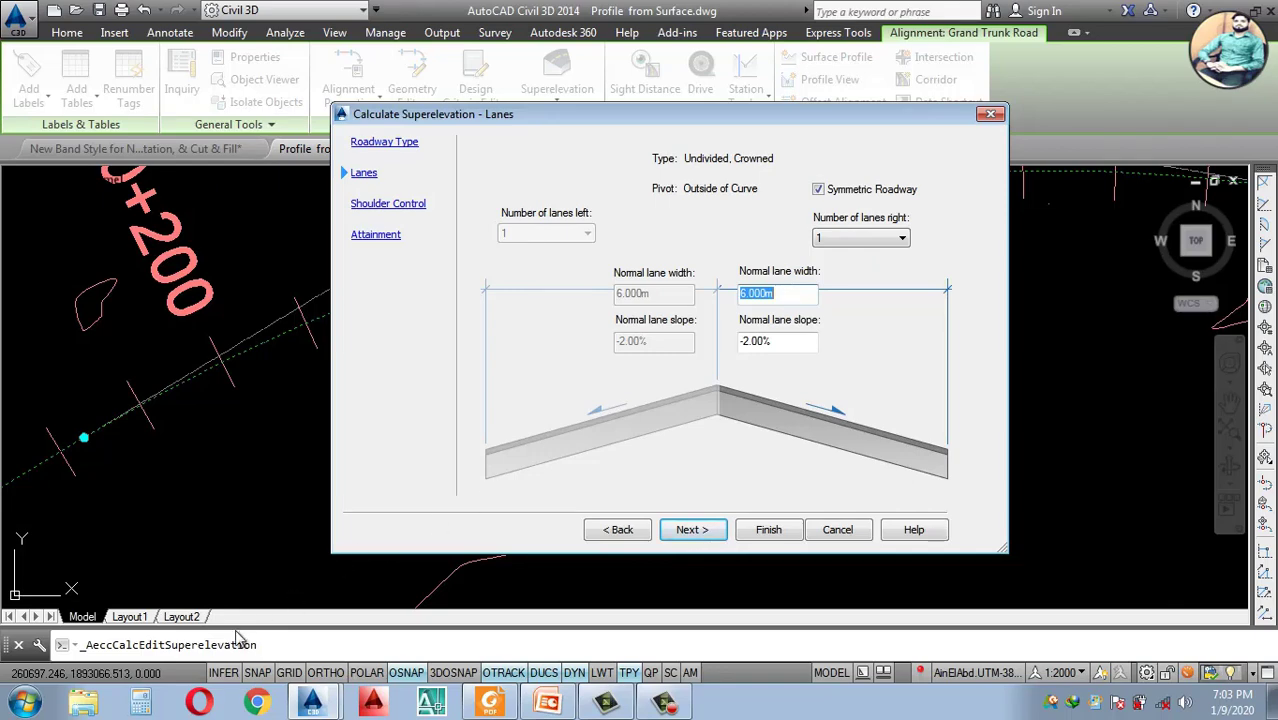
- Switch to Calculator and work out the roadway width from a 3.65 m lane width
left_click(140, 703)
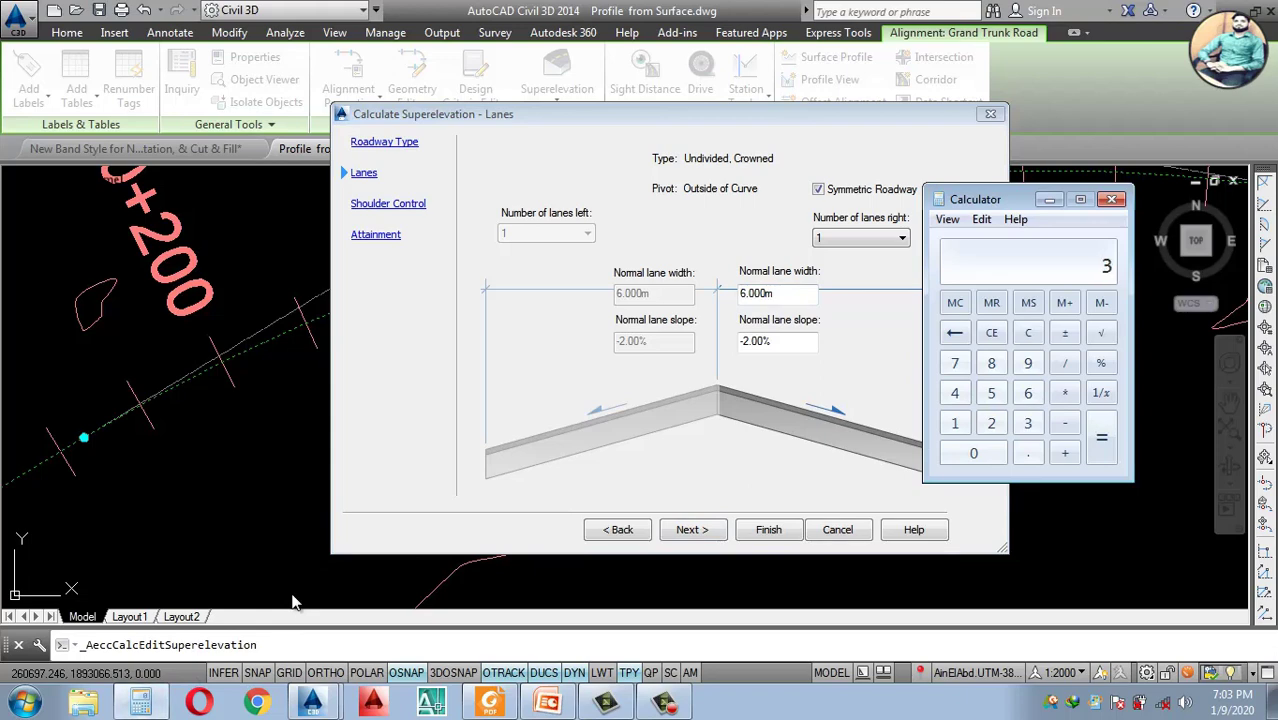
type("3.65 * 3")
left_click_drag(1010, 203, 1105, 117)
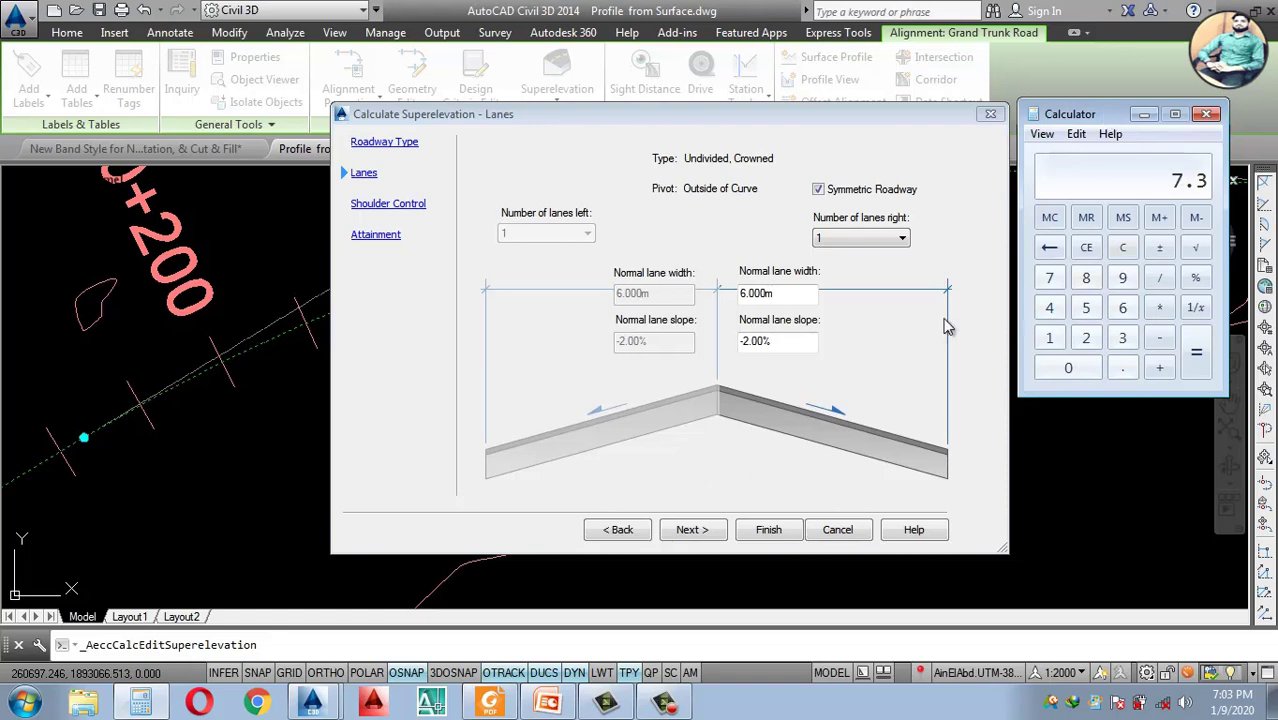
left_click(1123, 249)
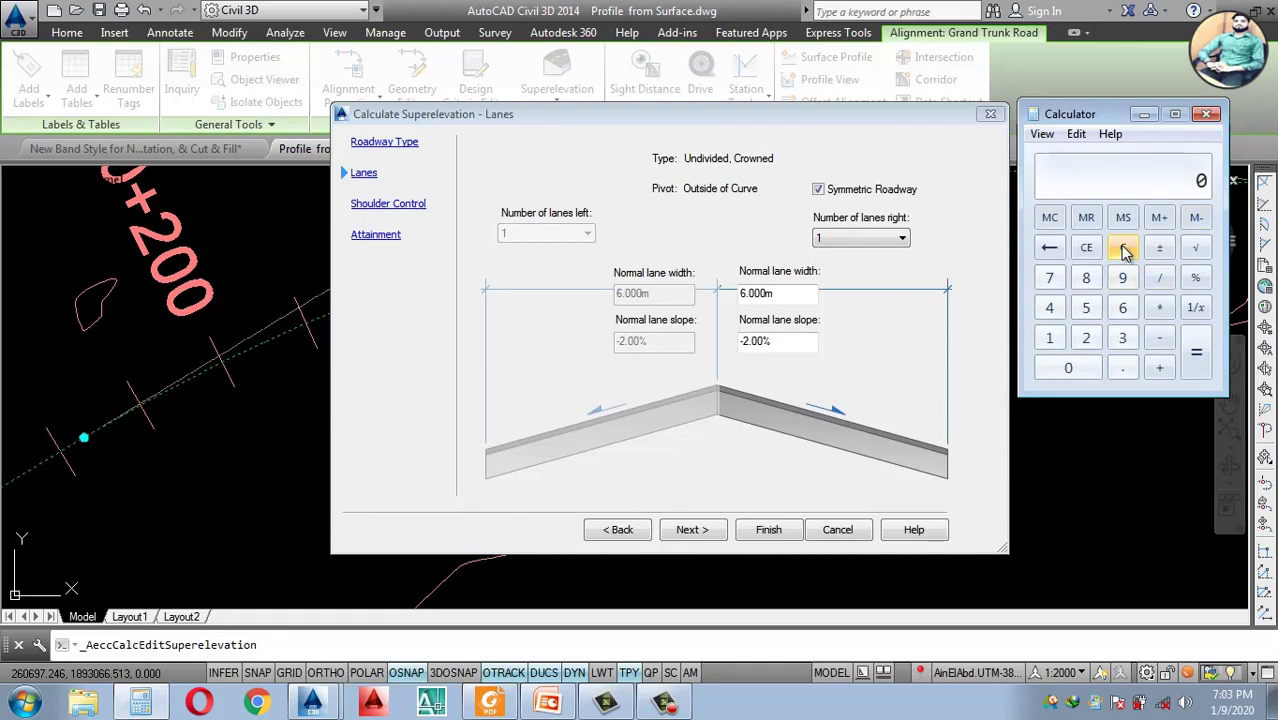
type("3.65")
- Set the normal lane width to 3.65 m for the single lane of the symmetric roadway
left_click(788, 295)
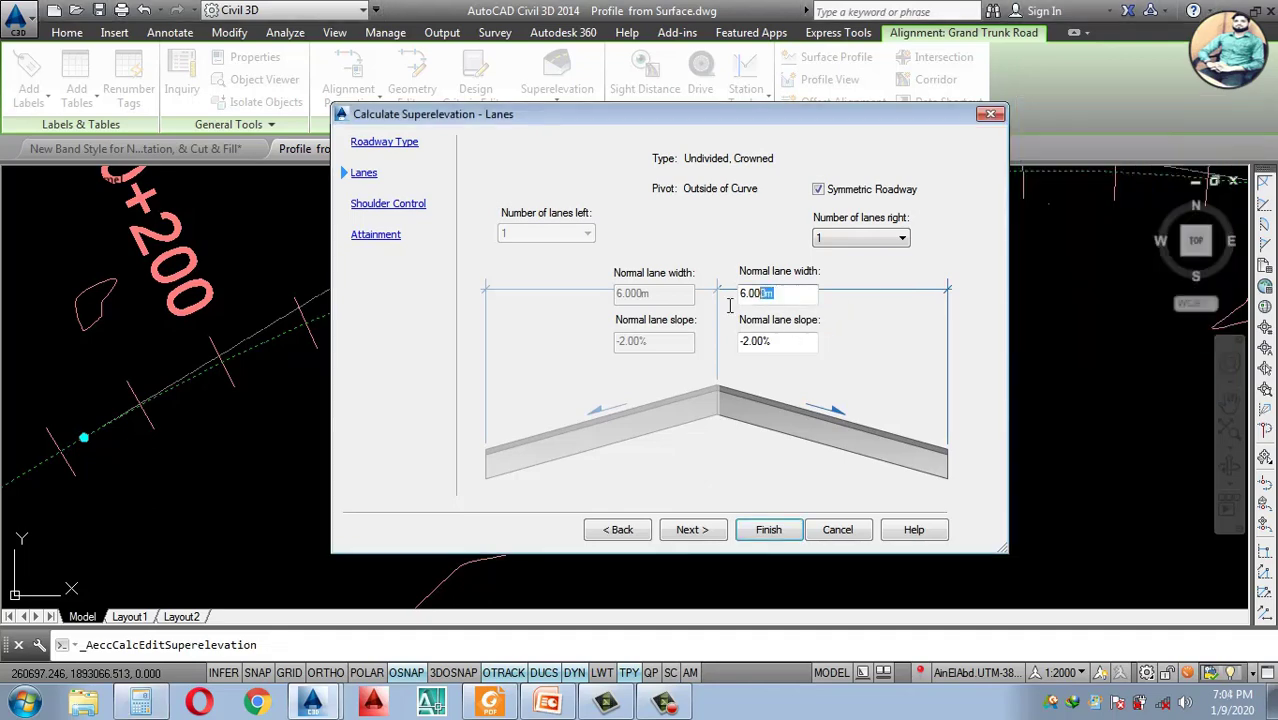
left_click_drag(788, 295, 708, 310)
type("3.65")
left_click(900, 239)
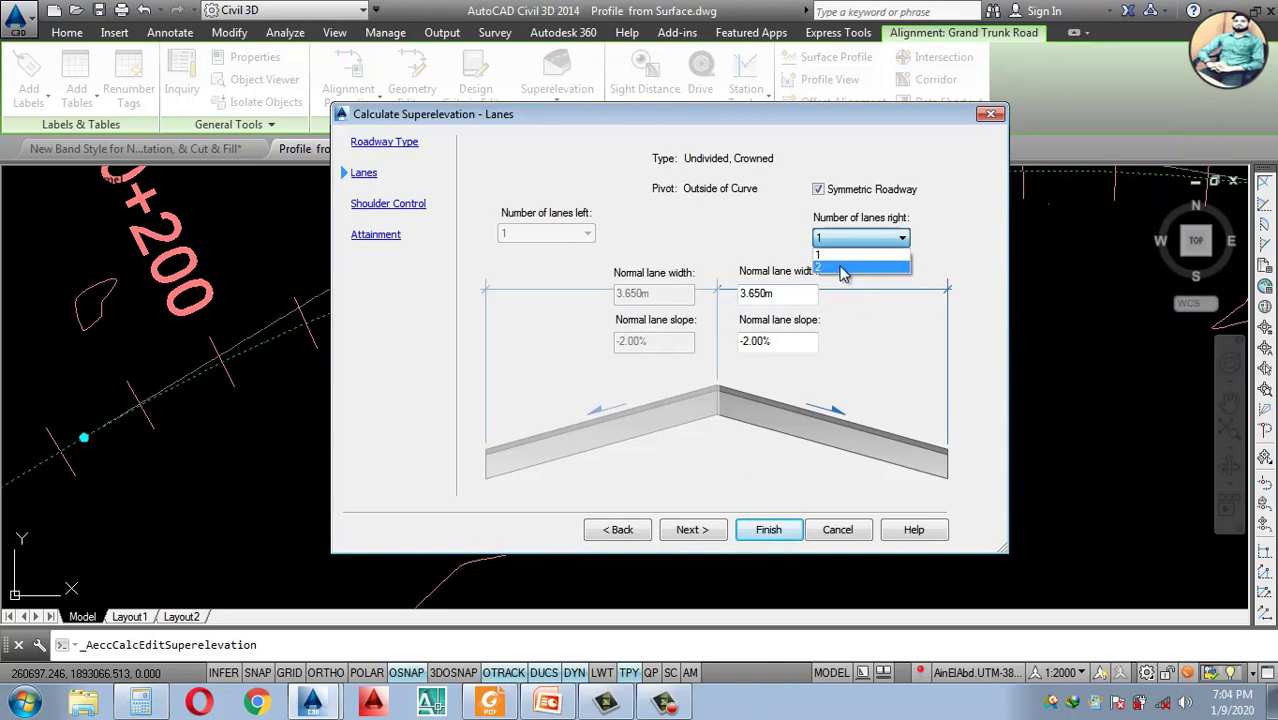
left_click(749, 316)
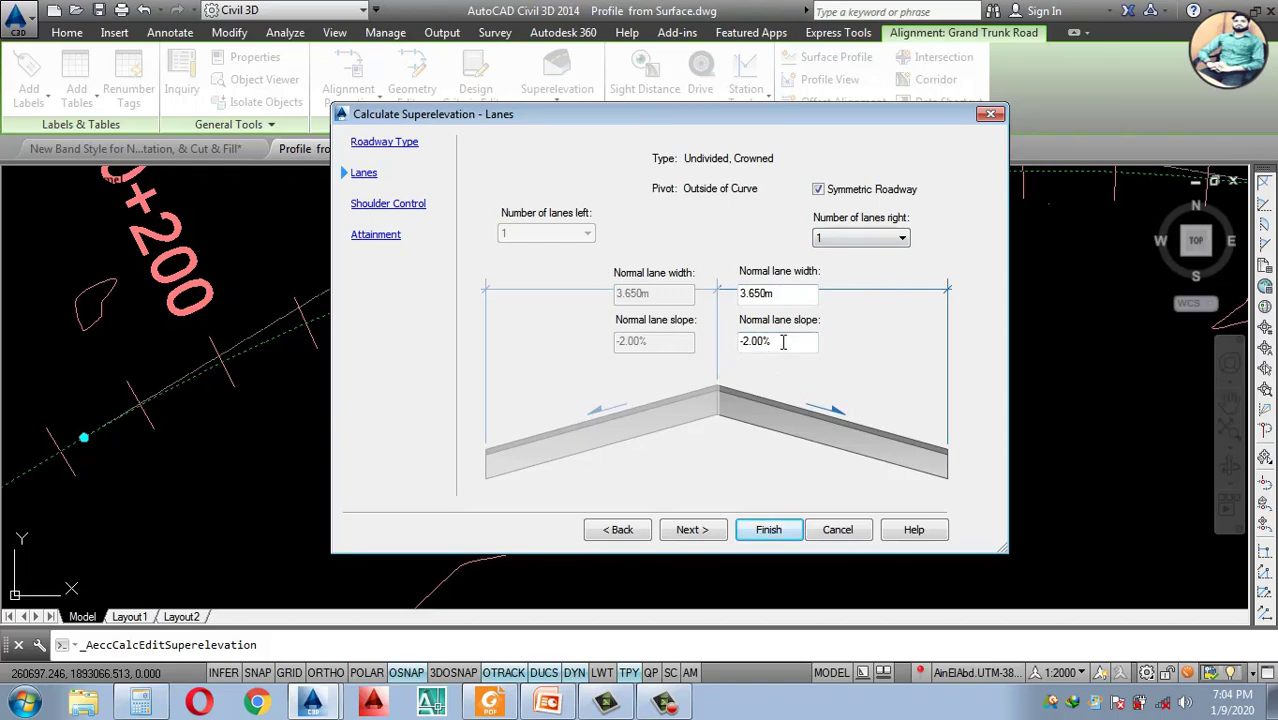
- Set the normal lane slope of the symmetric roadway to -1.50%
left_click_drag(783, 342, 699, 362)
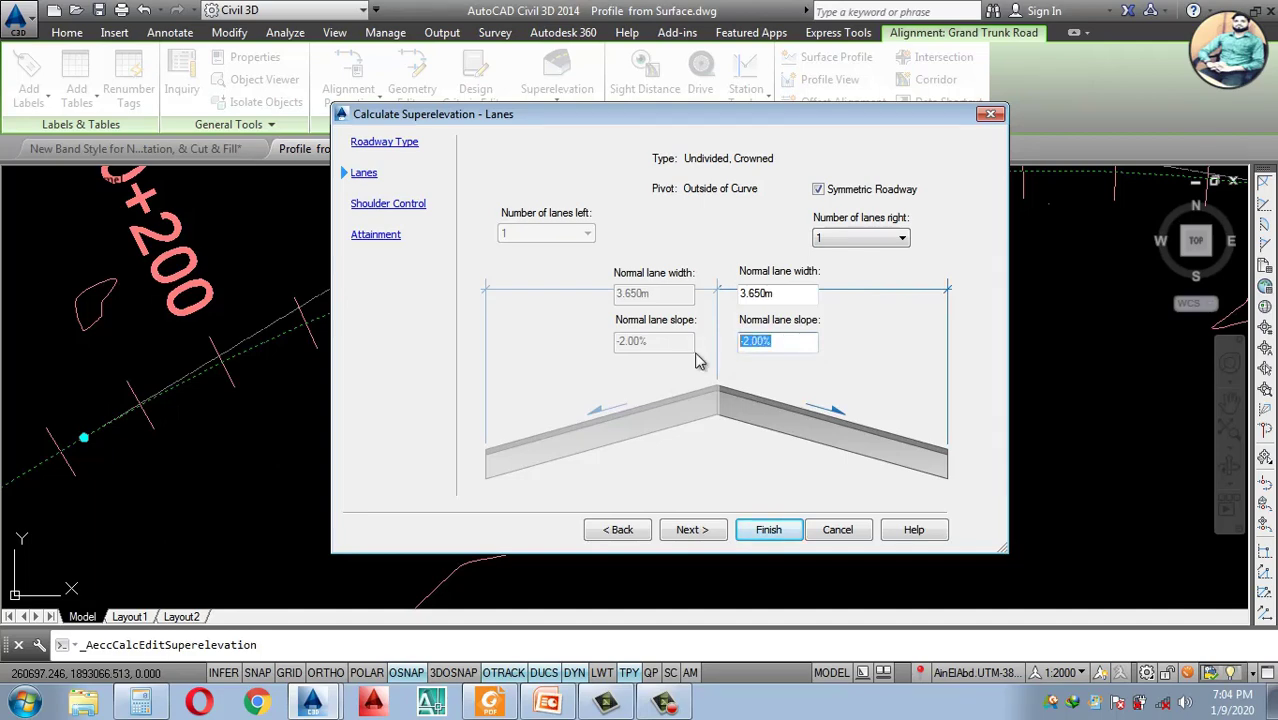
type("1.5")
key("BackSpace")
key("BackSpace")
key("BackSpace")
type("-1.50")
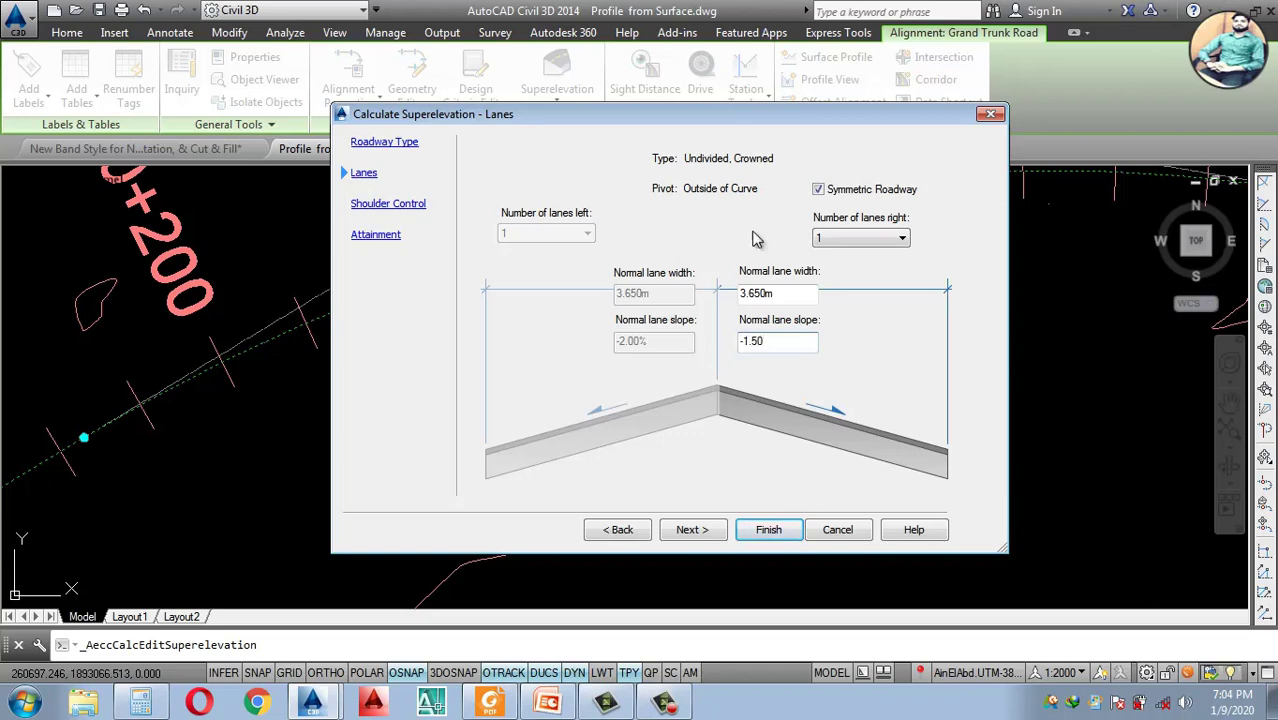
- Try to set two lanes per side for the roadway, also toggling the Symmetric Roadway option off and on
left_click(877, 240)
left_click(838, 258)
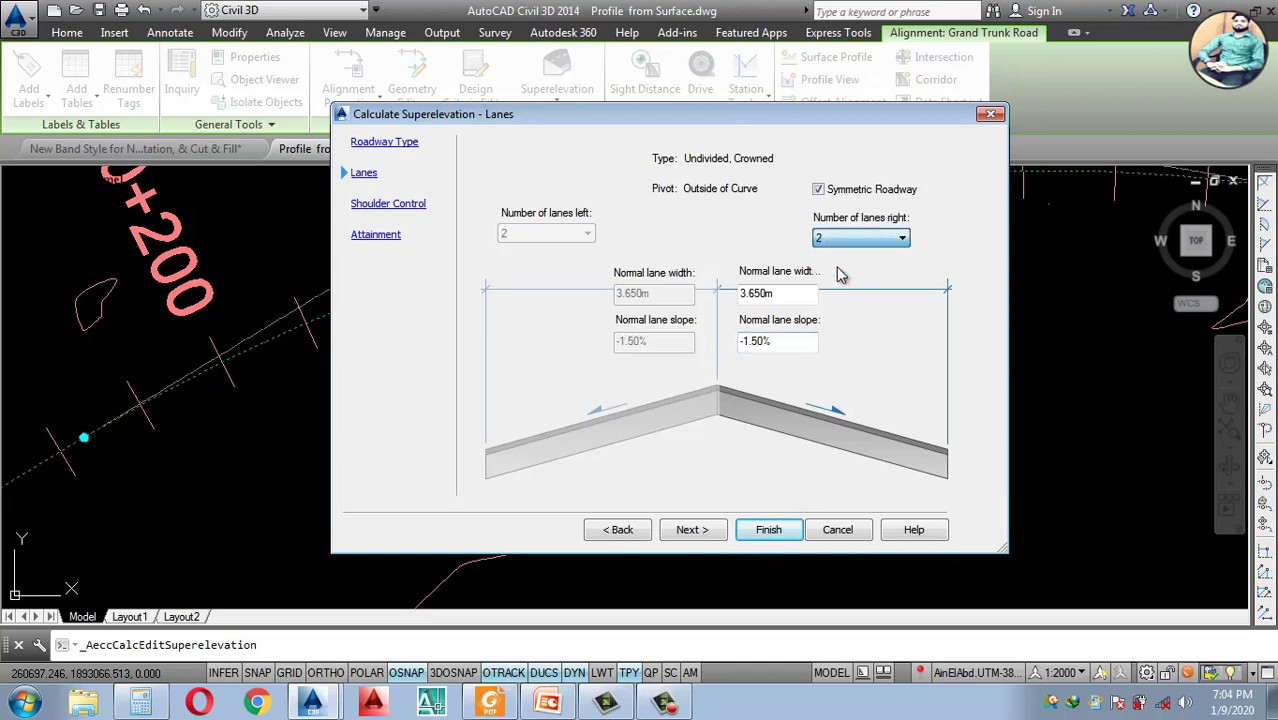
left_click(843, 247)
left_click(840, 250)
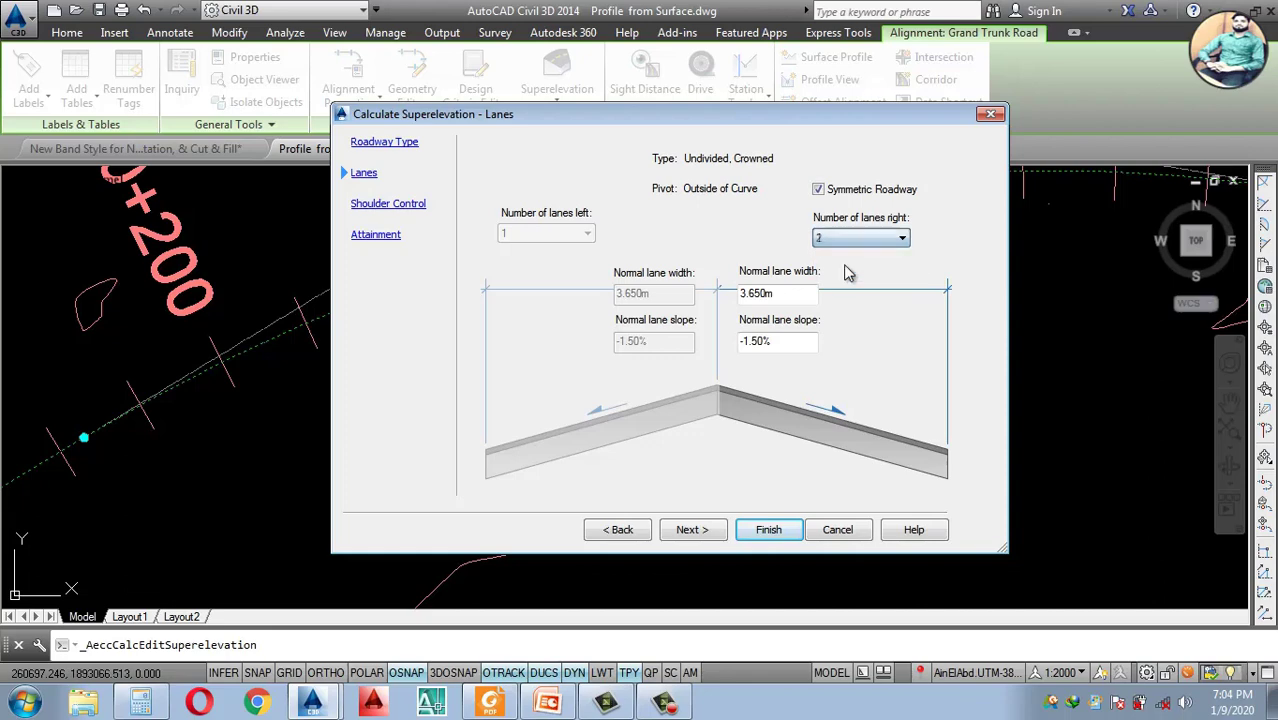
left_click(838, 248)
left_click(840, 252)
left_click(818, 190)
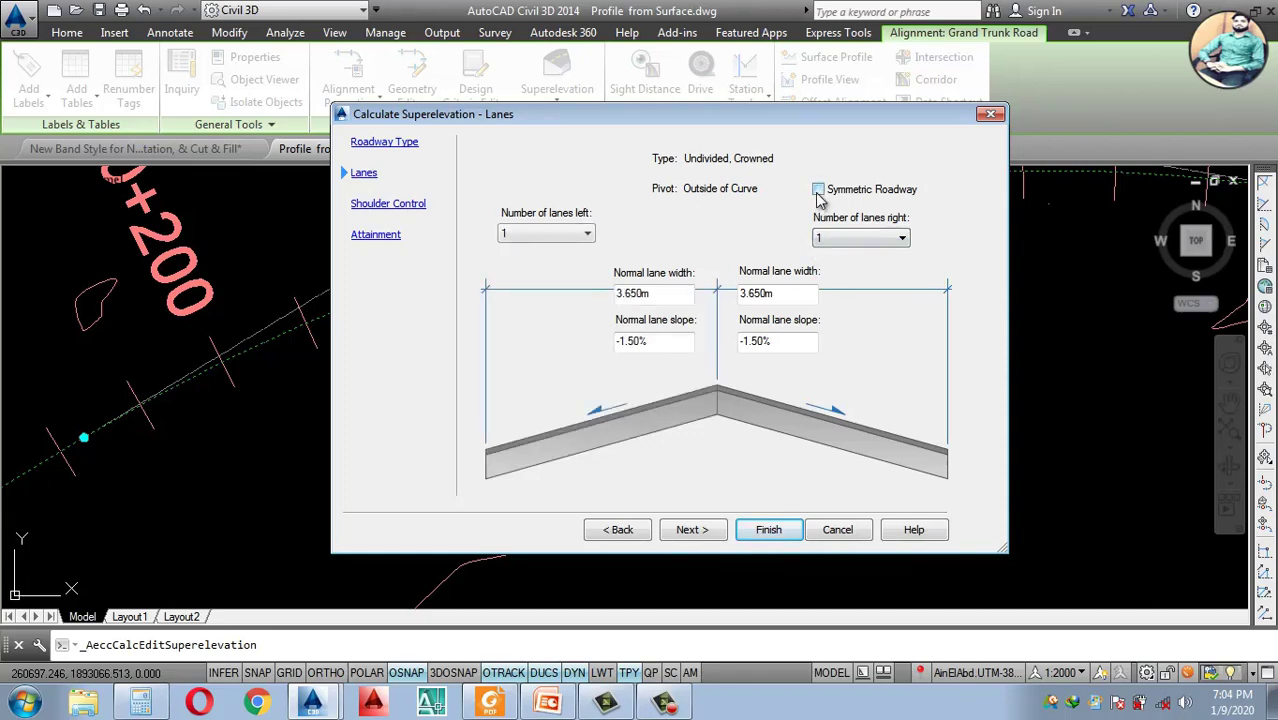
left_click(818, 190)
left_click(828, 244)
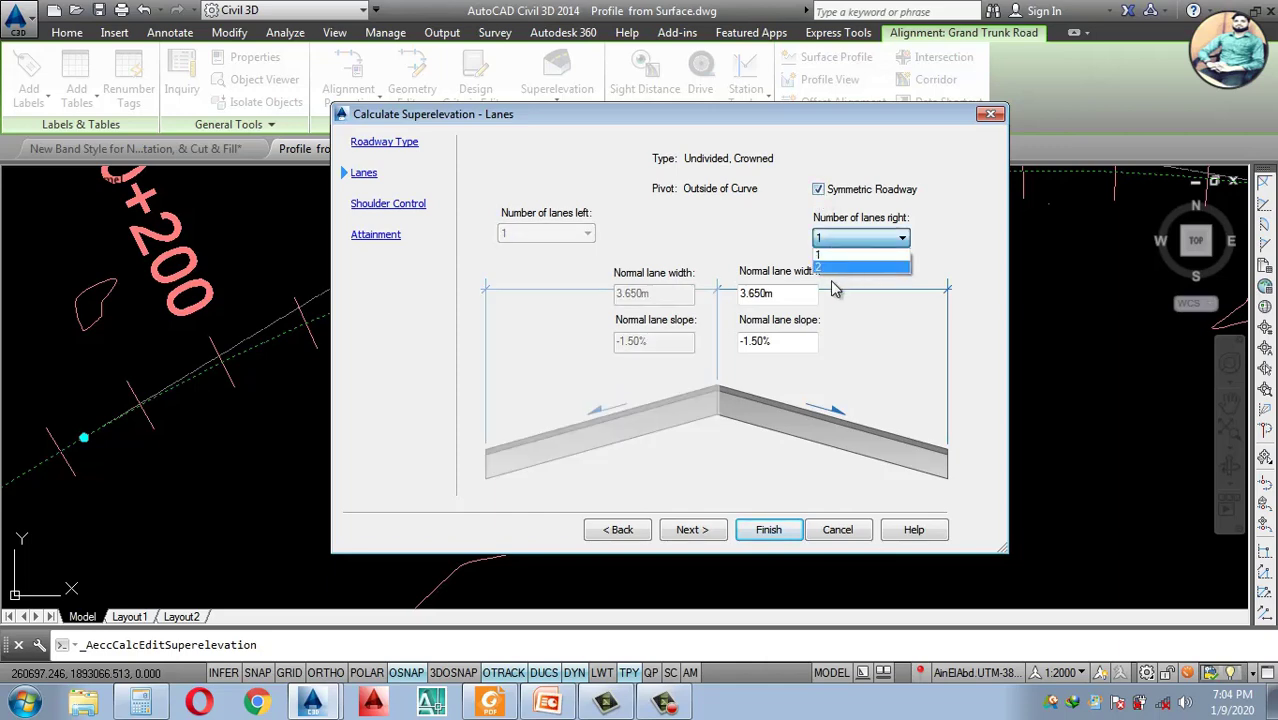
left_click(829, 276)
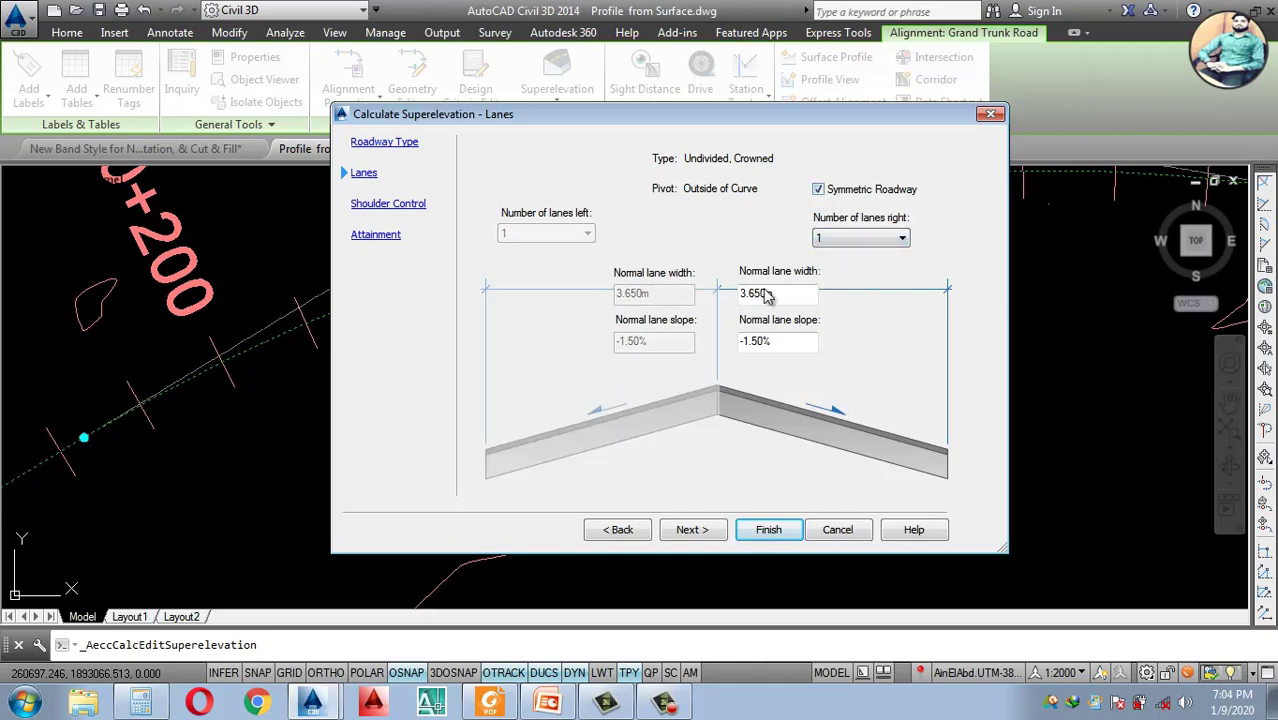
- Re-enter the normal lane width as 3.65 m and try again to set two lanes per side
left_click_drag(779, 292, 696, 311)
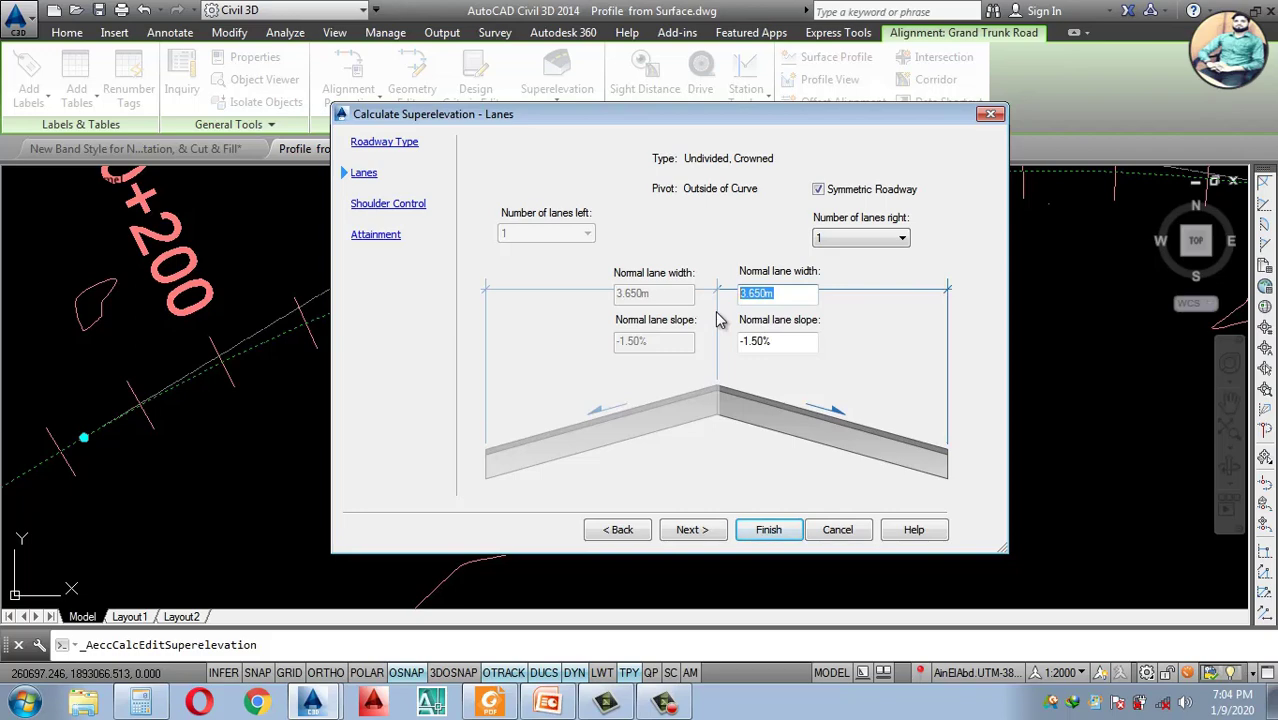
type("3.65")
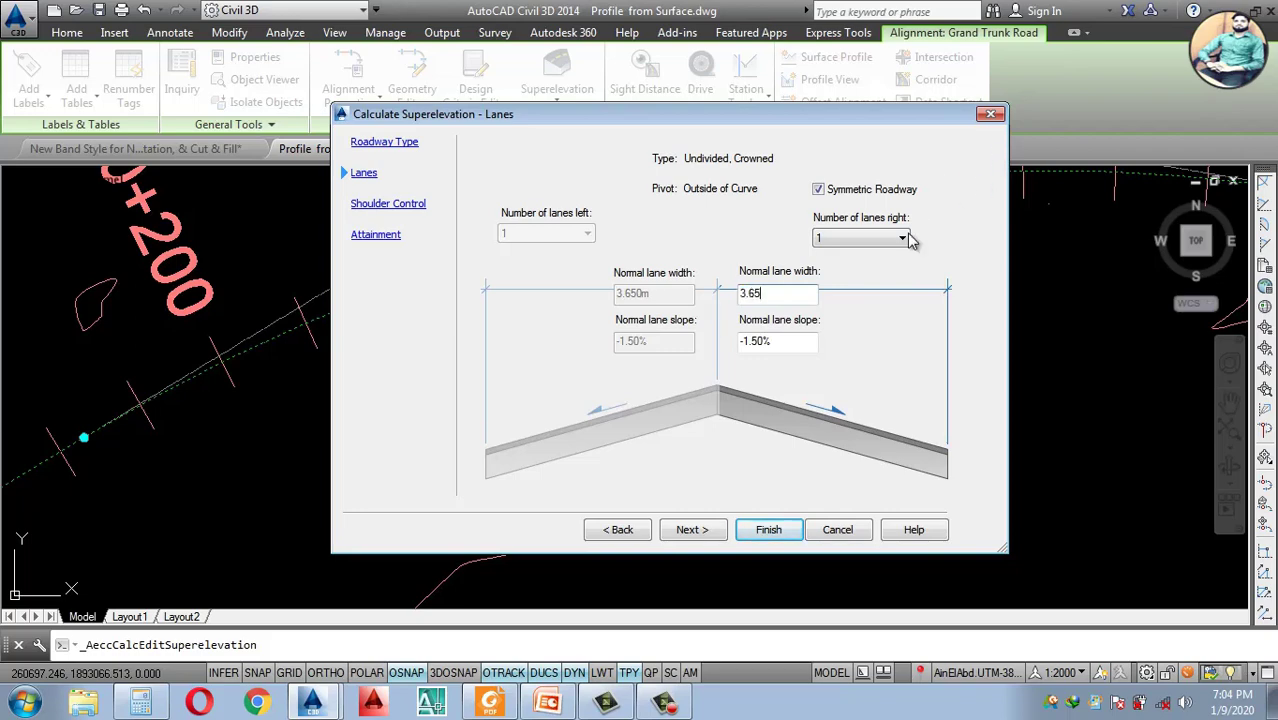
left_click(904, 241)
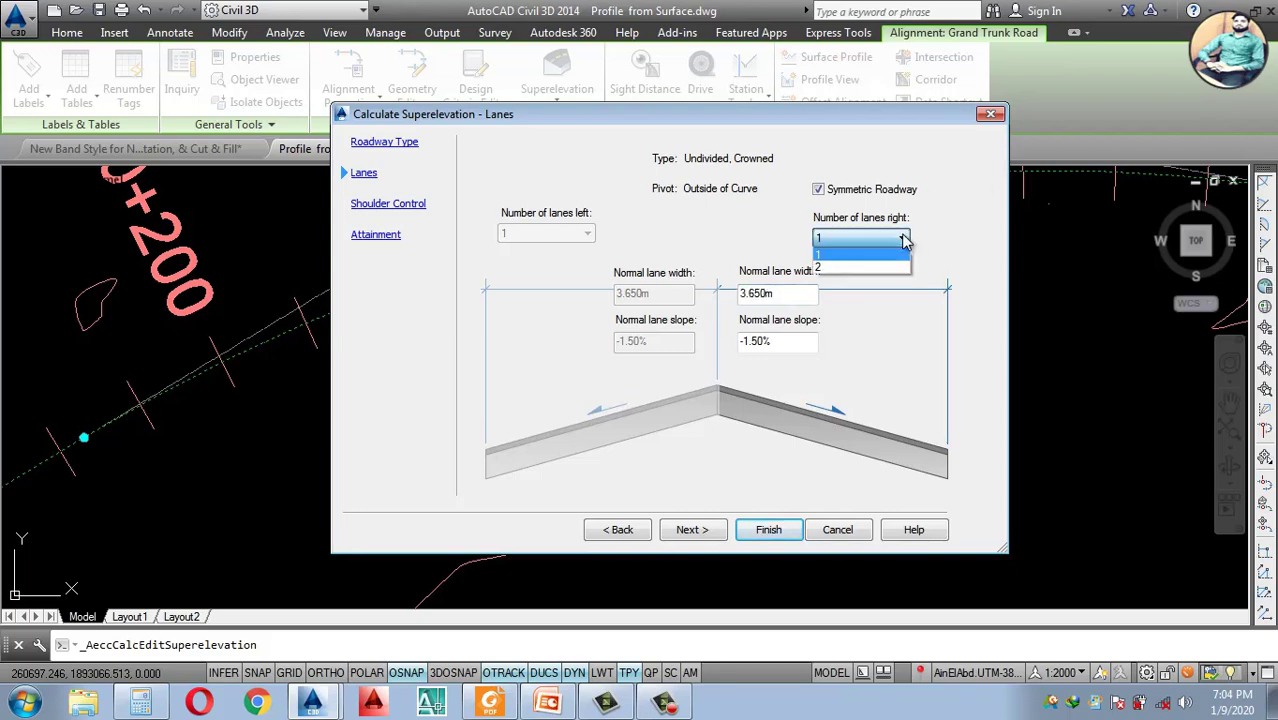
left_click(818, 270)
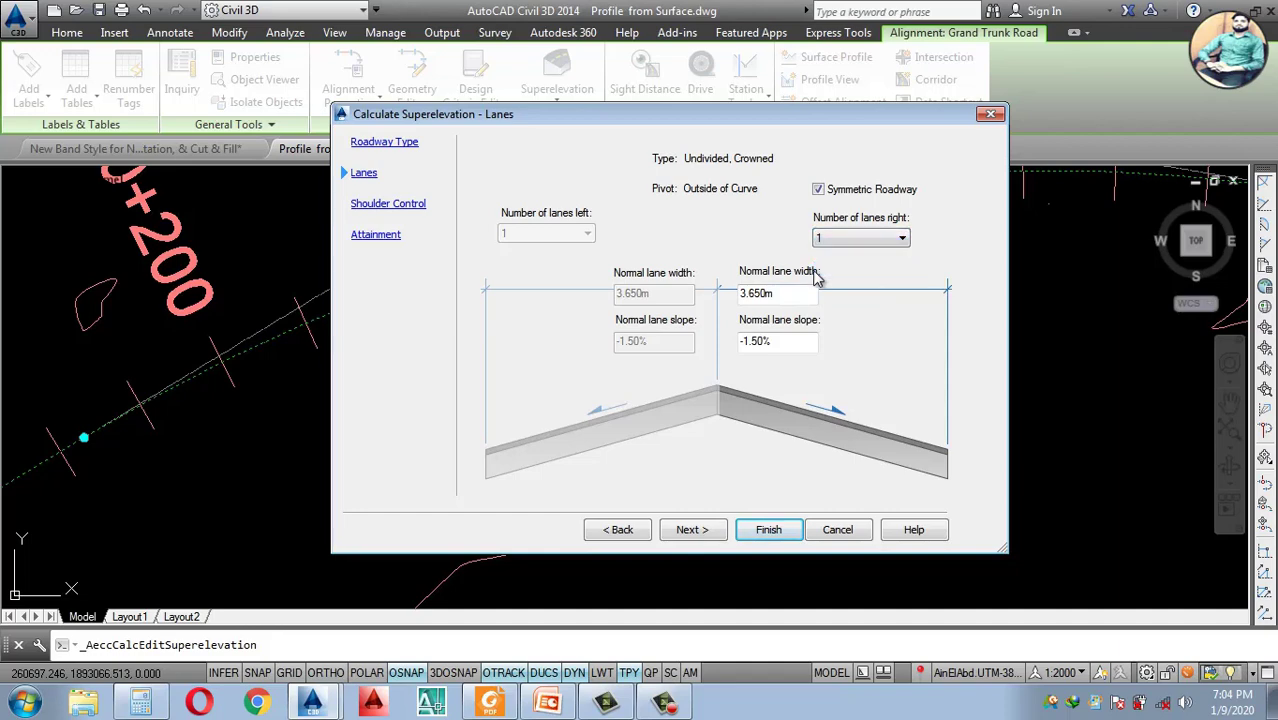
- Return to the roadway type, reselect the Outside Of Curve pivot method, and choose one lane per side in the lane settings
left_click(617, 530)
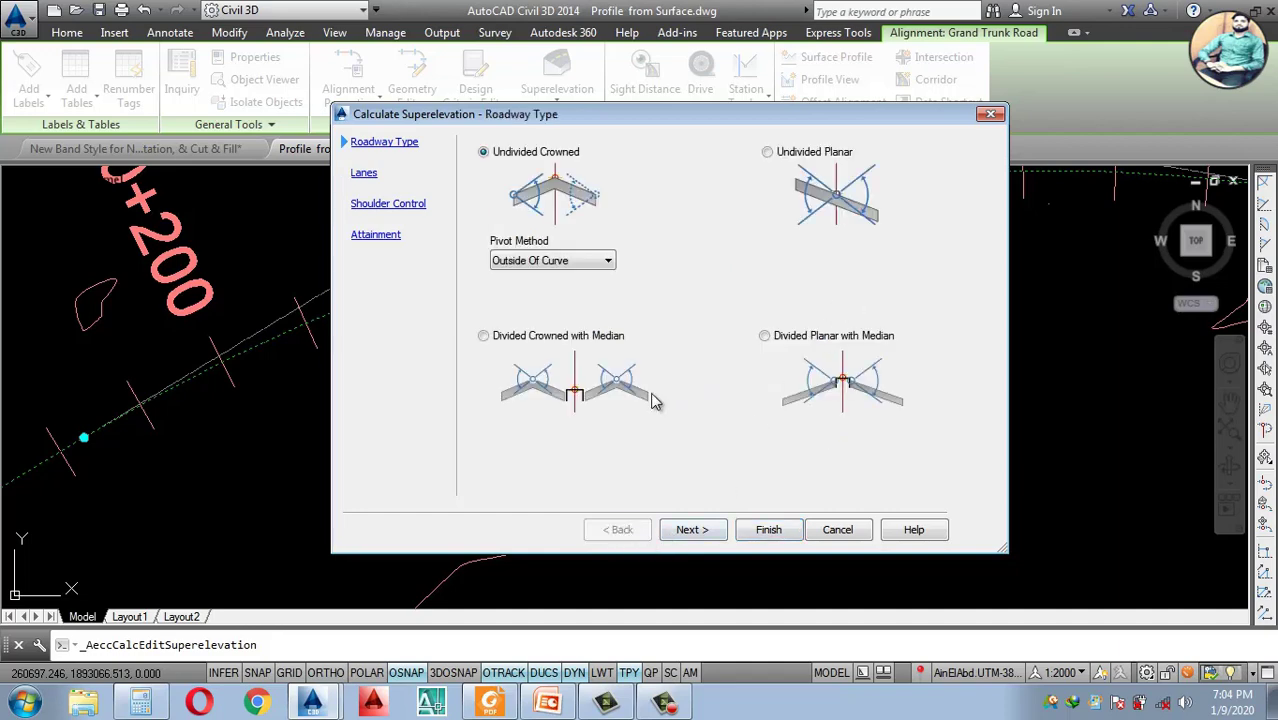
left_click(595, 262)
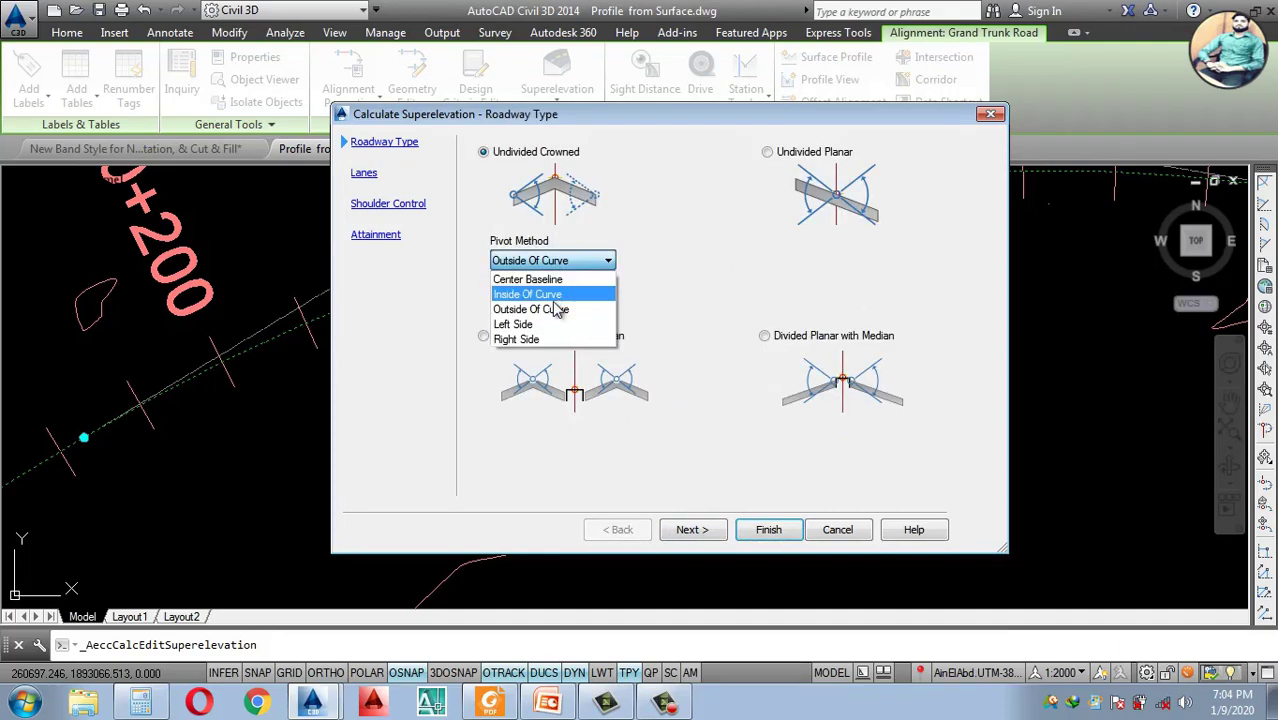
left_click(556, 308)
left_click(682, 537)
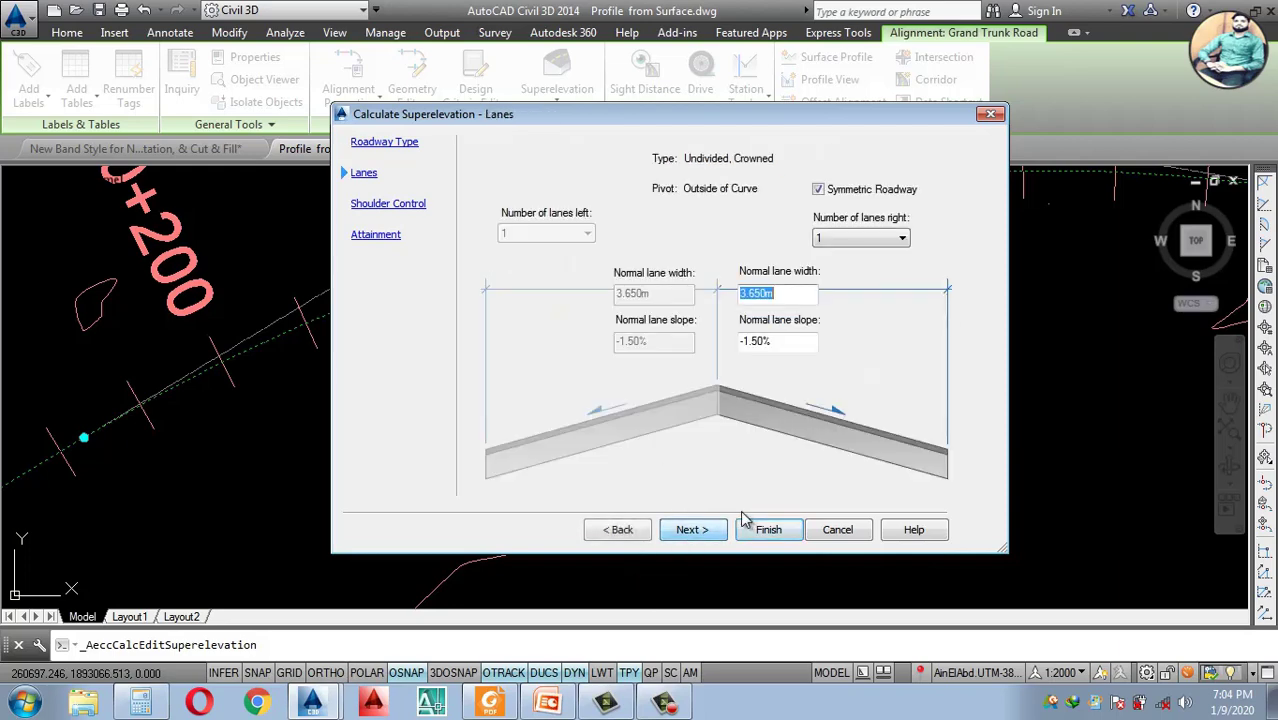
left_click(890, 238)
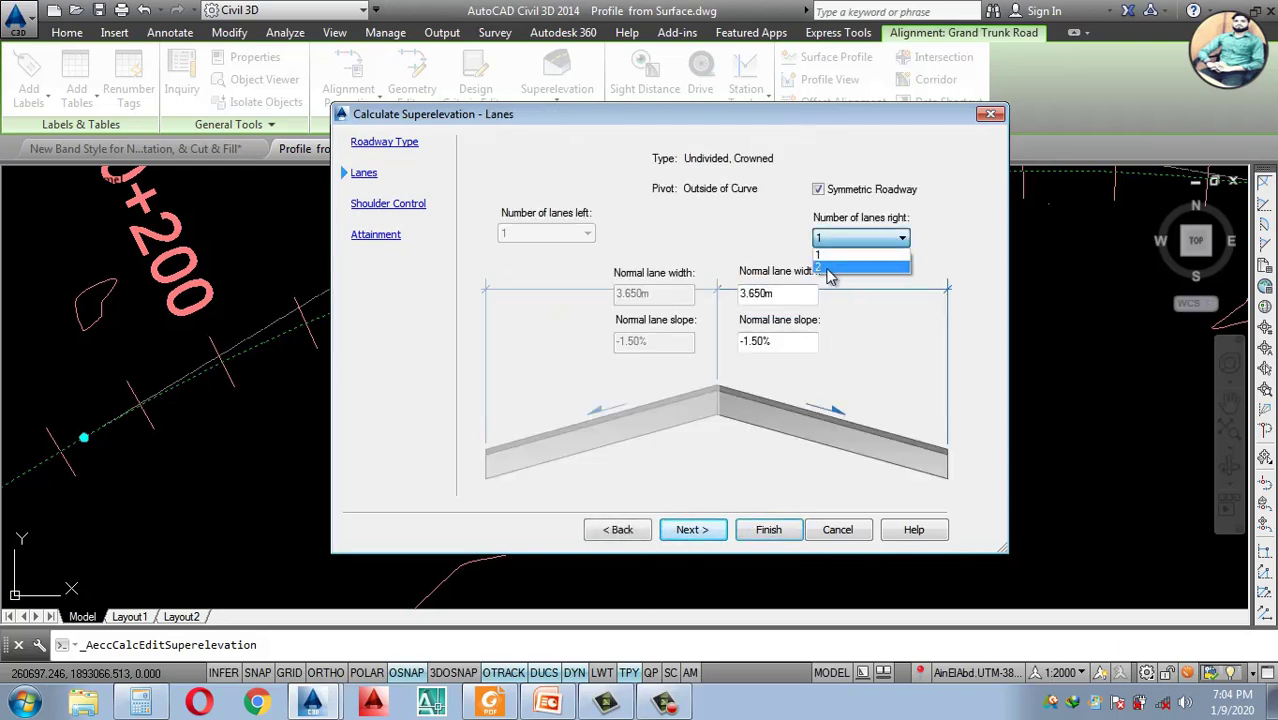
left_click(826, 254)
left_click(838, 240)
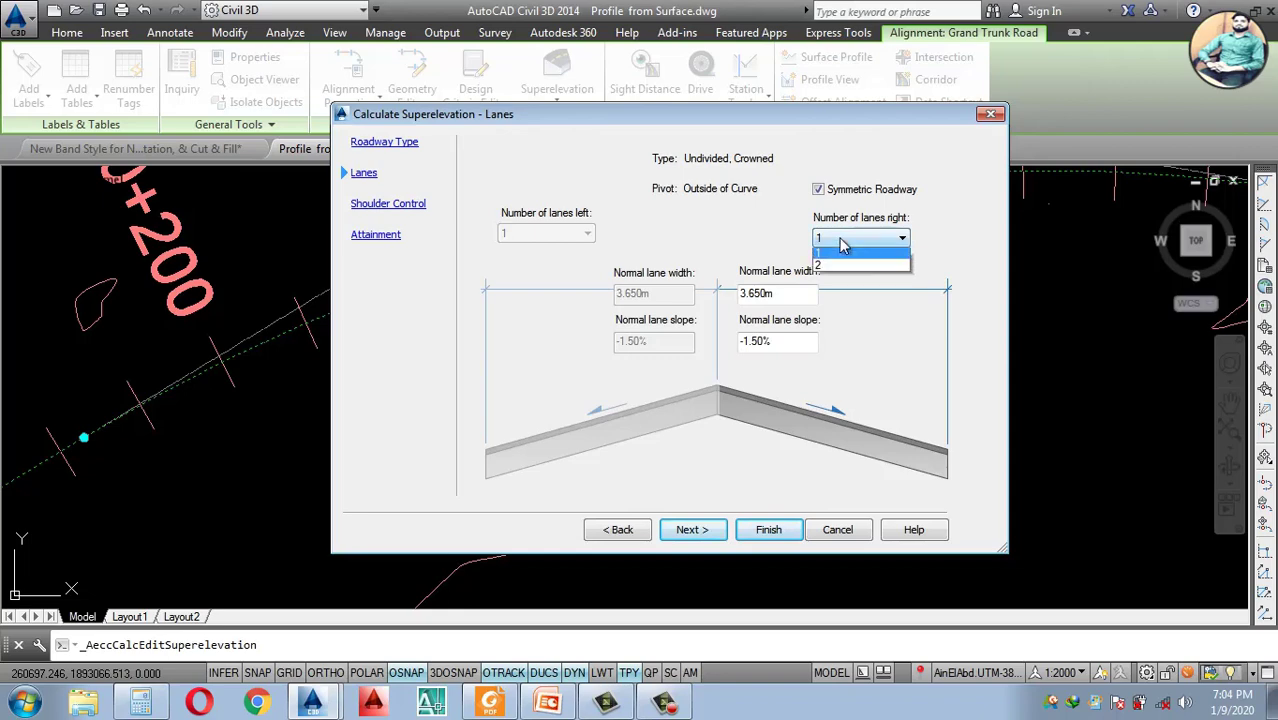
left_click(830, 254)
- Set the normal lane width to 7.30 m with one lane per side and proceed to the shoulder control settings
left_click_drag(804, 292, 632, 310)
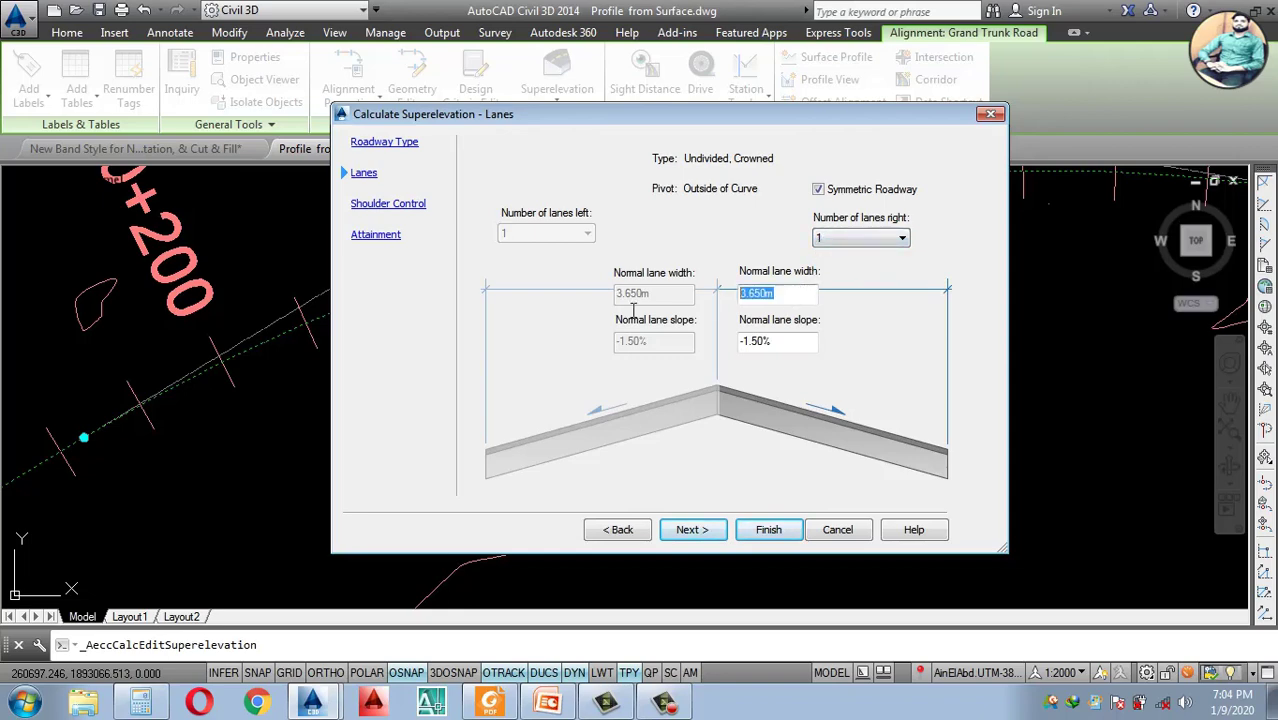
type("7.30")
left_click(861, 242)
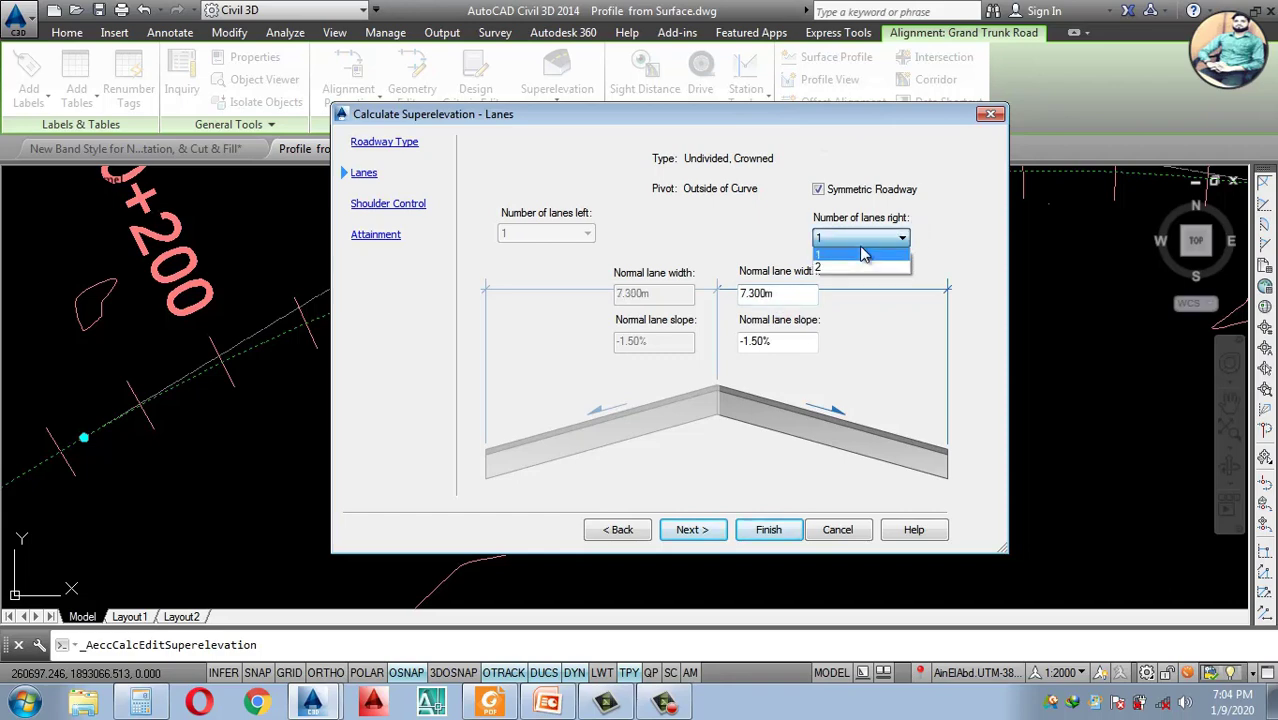
left_click(834, 256)
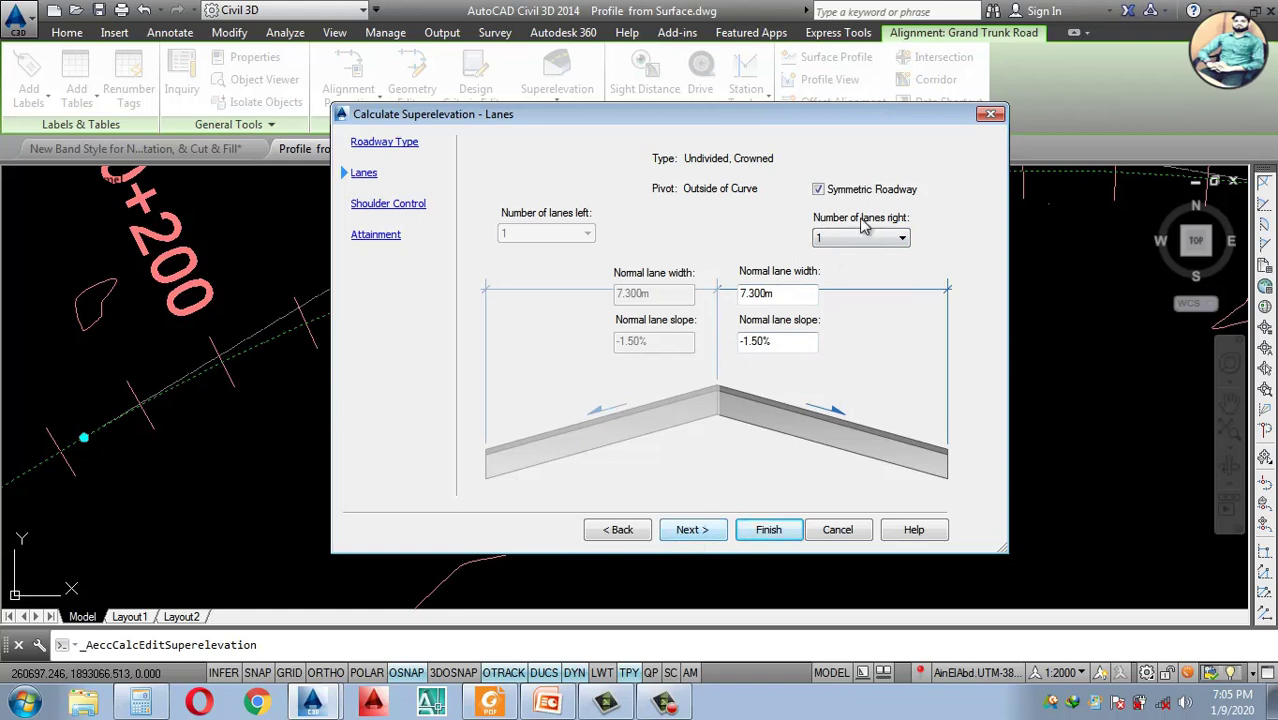
left_click(693, 530)
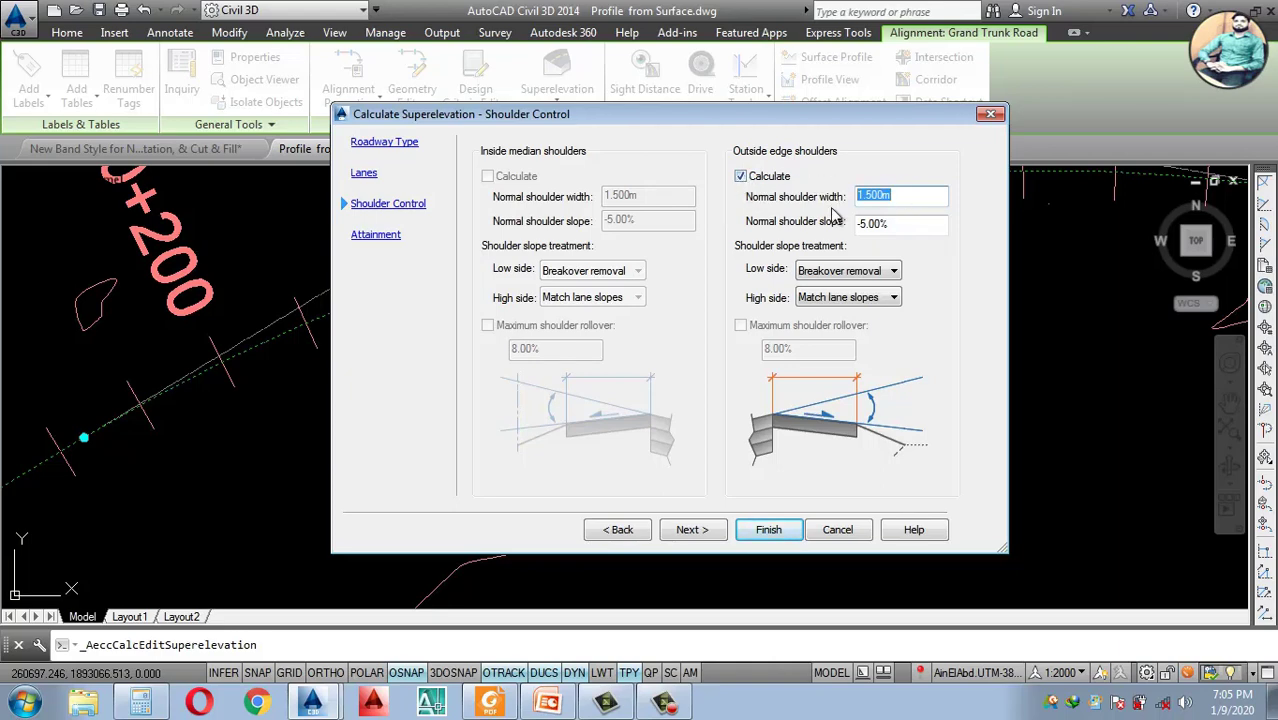
- Set the outside edge shoulders to 2.50 m width and -1.50% slope, and proceed to the attainment settings
type("2.50")
key("Tab")
type("-")
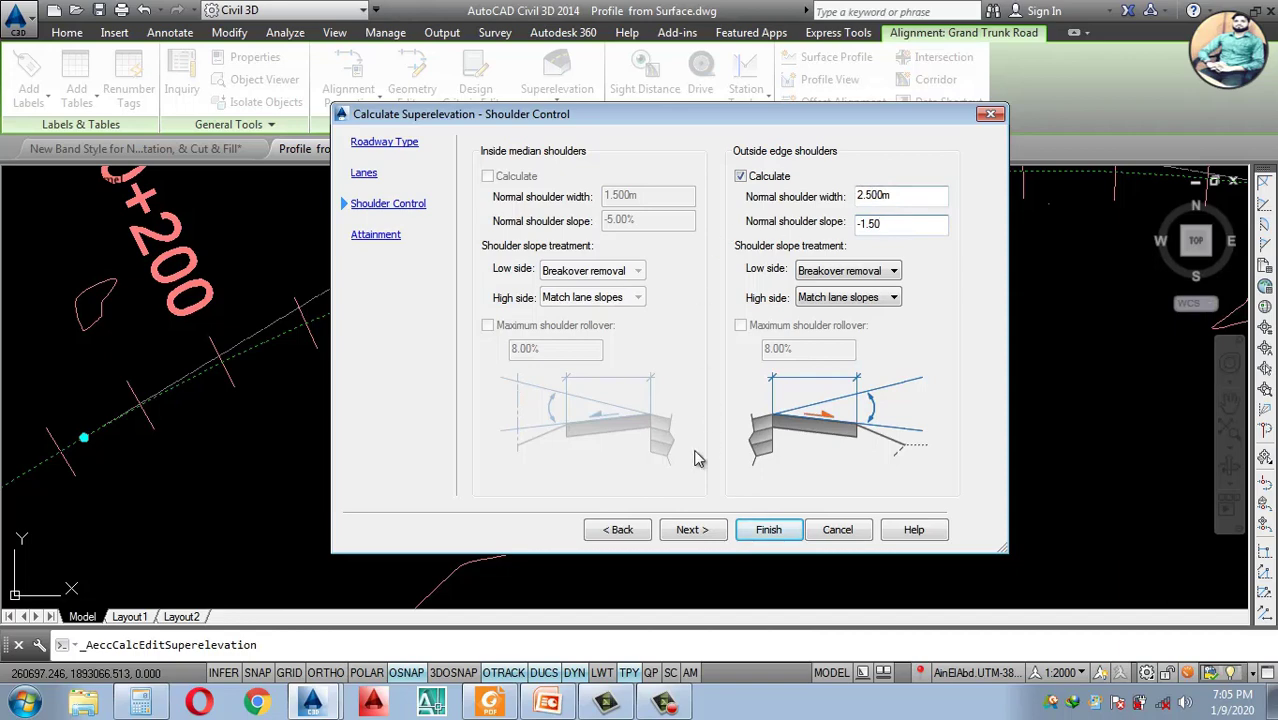
left_click(630, 532)
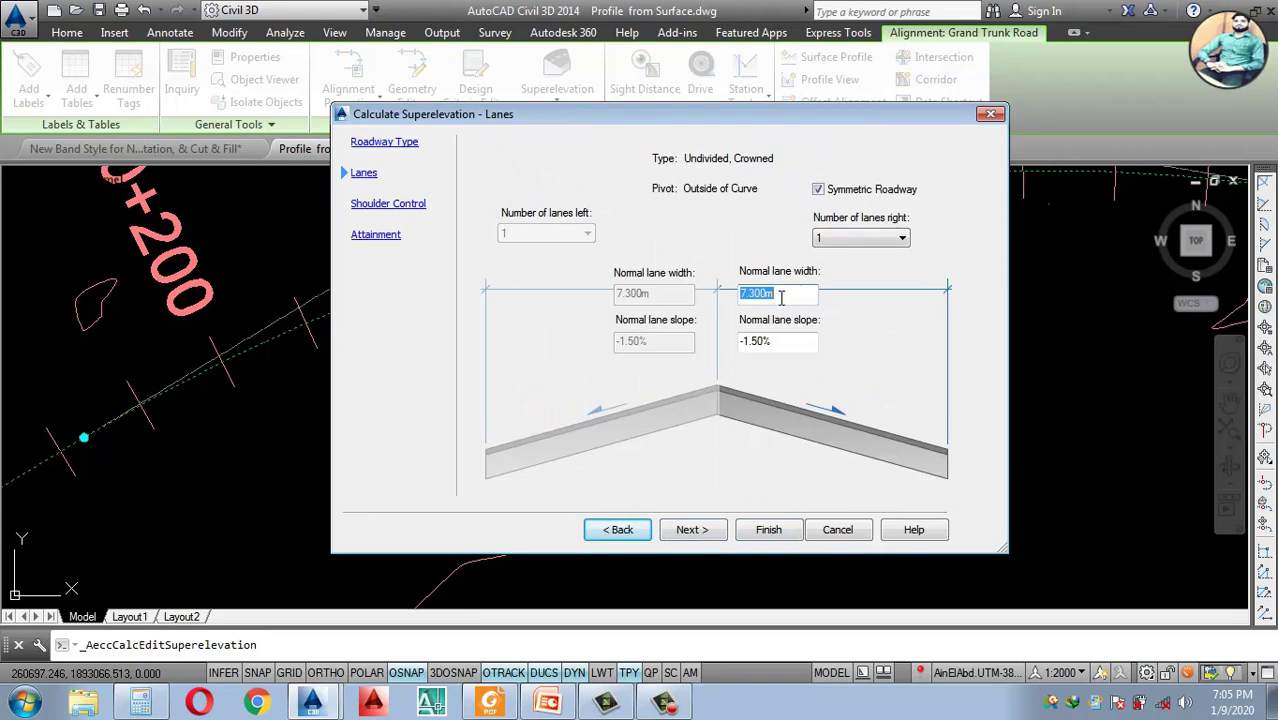
left_click(706, 533)
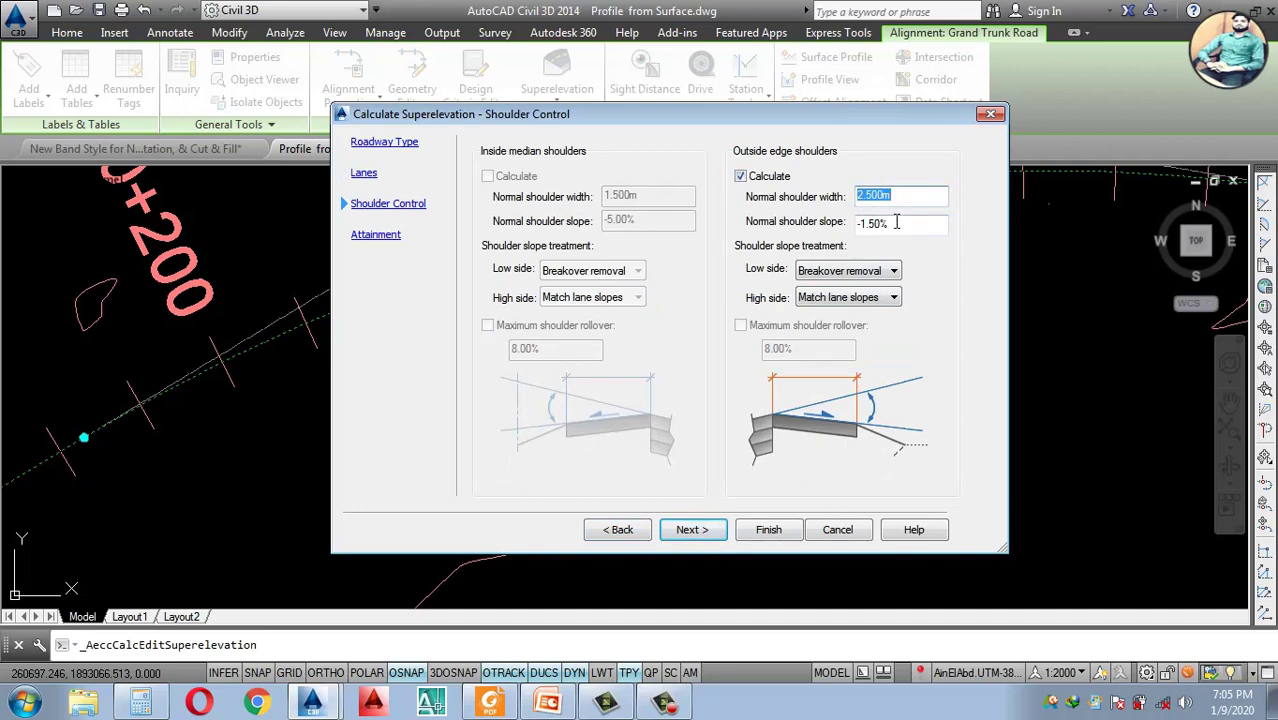
left_click(692, 535)
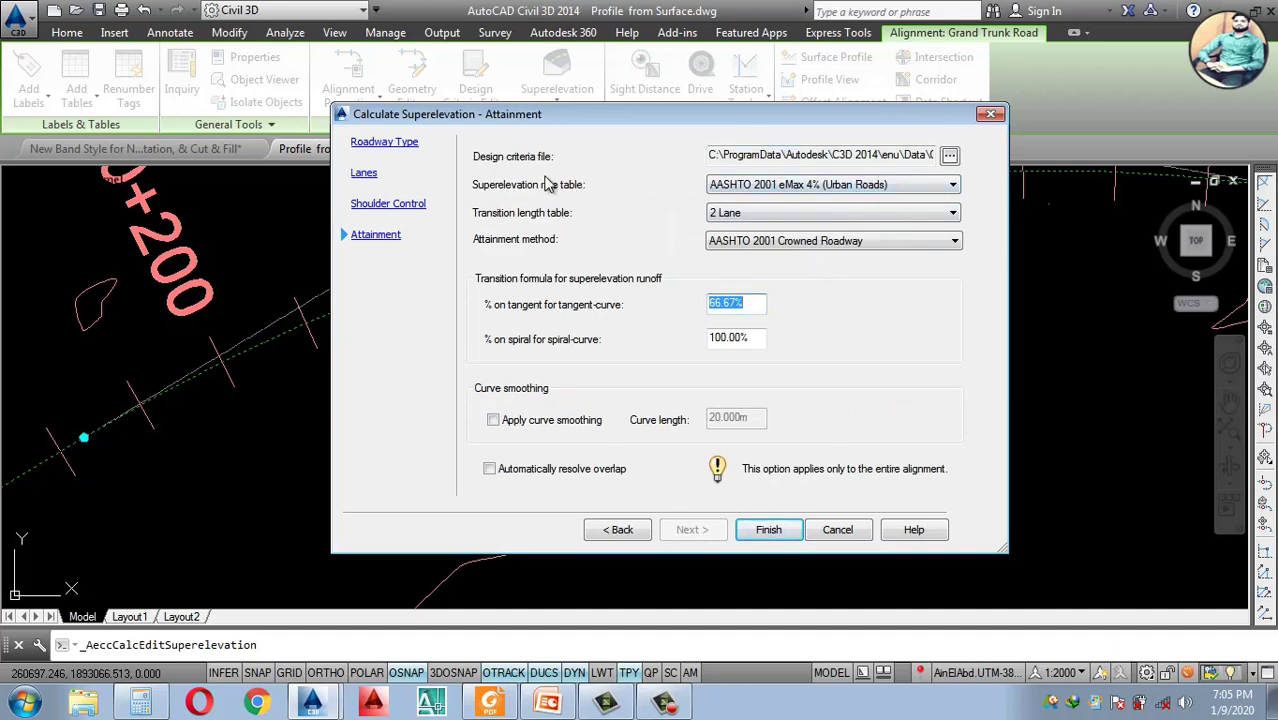
- Load the Autodesk Civil 3D Metric (2004) Roadway Design Standards file as the design criteria file
left_click(949, 155)
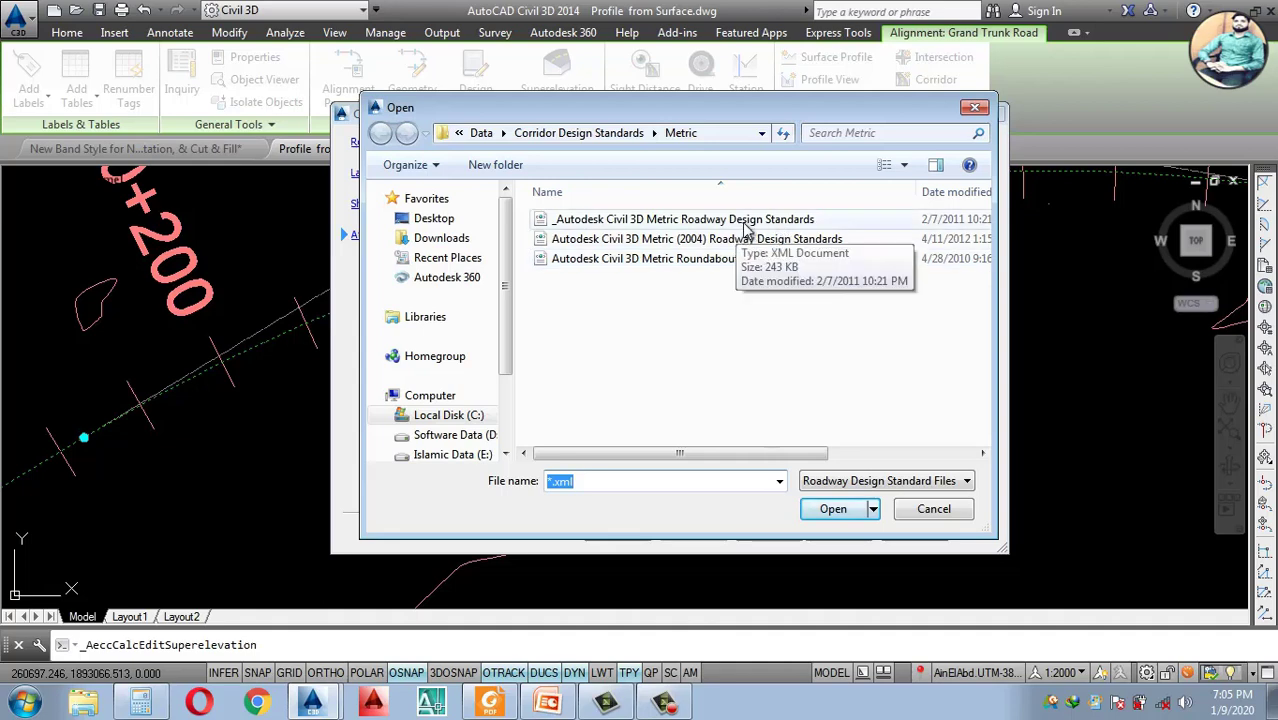
left_click(776, 221)
left_click(752, 240)
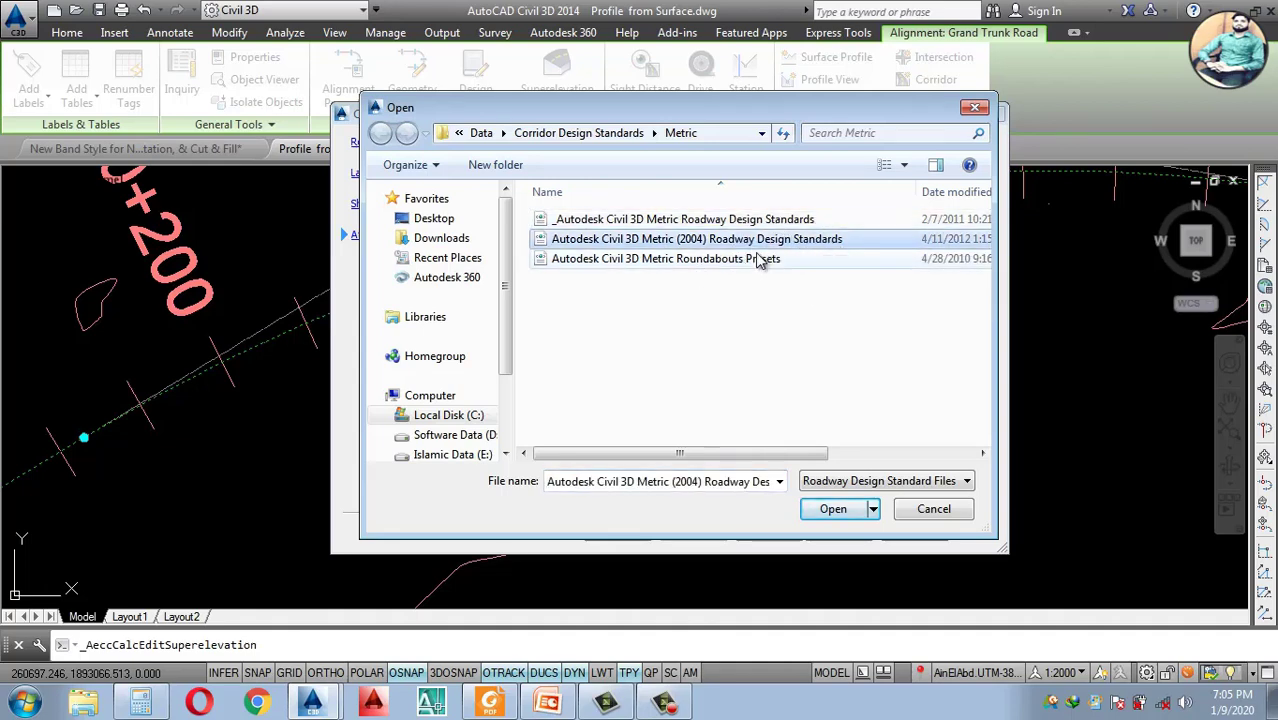
left_click(833, 510)
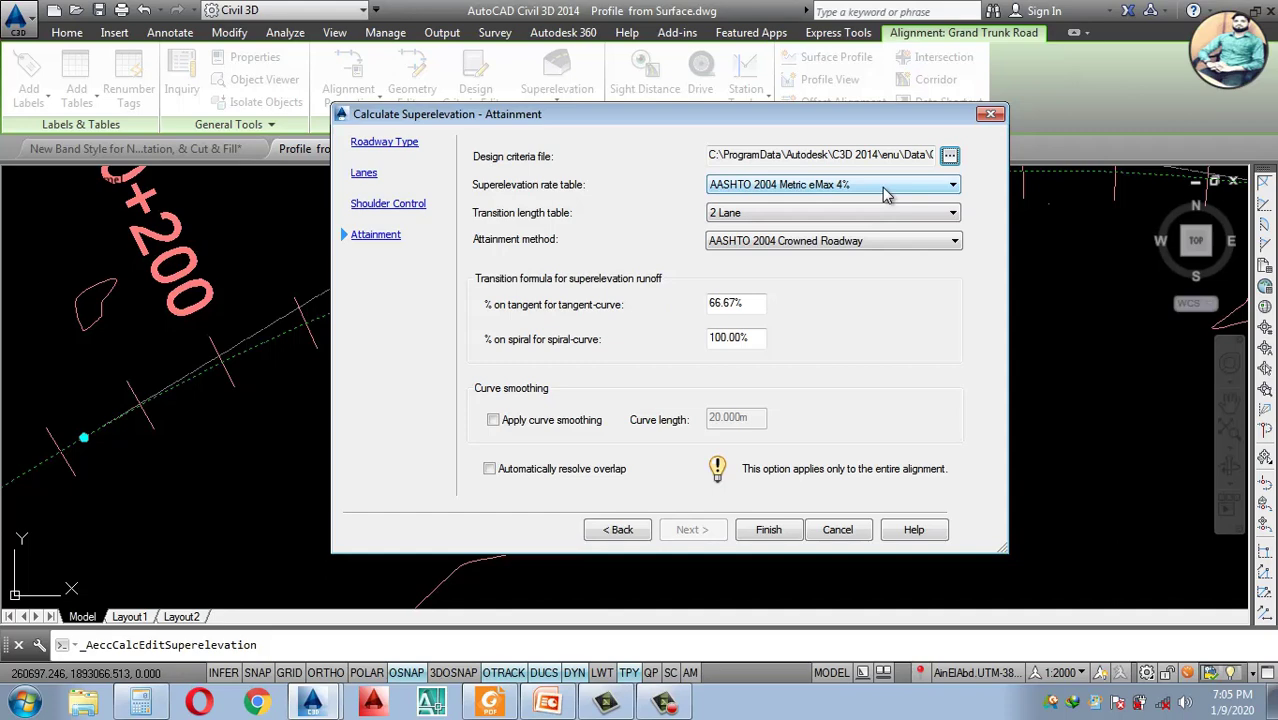
- Choose AASHTO 2004 Metric eMax 4% as the superelevation rate table
left_click(890, 190)
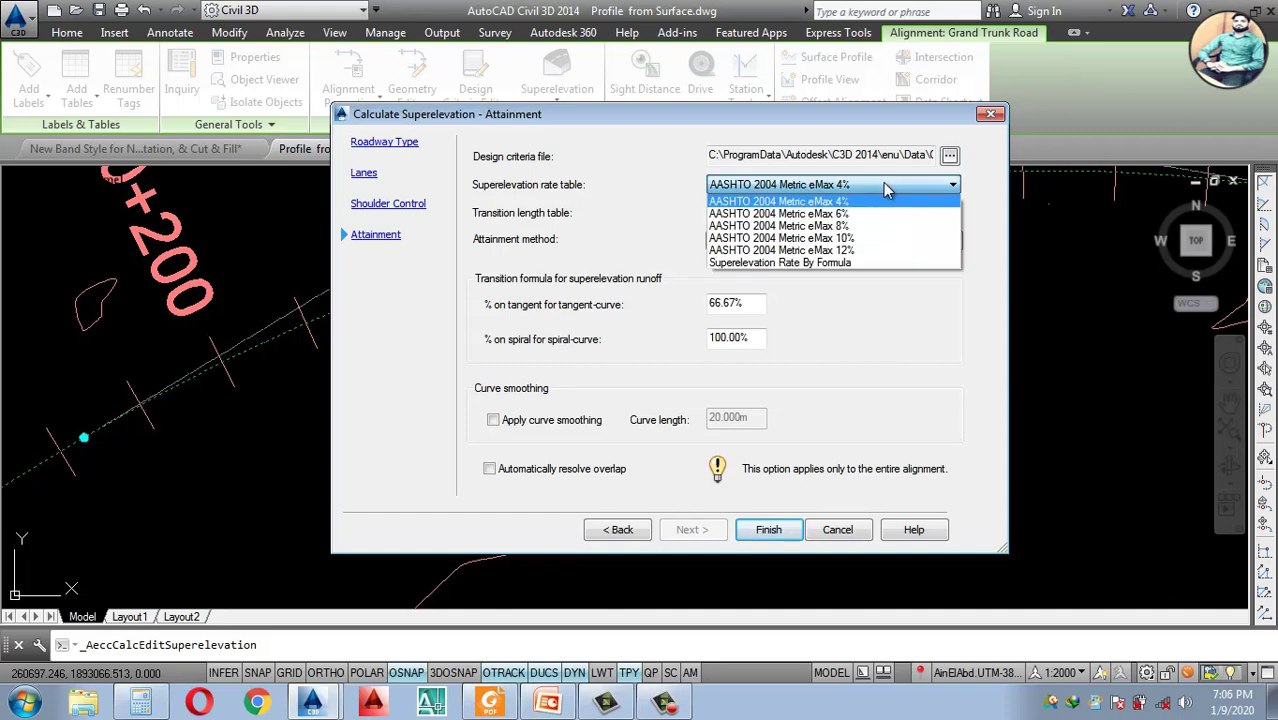
left_click(866, 203)
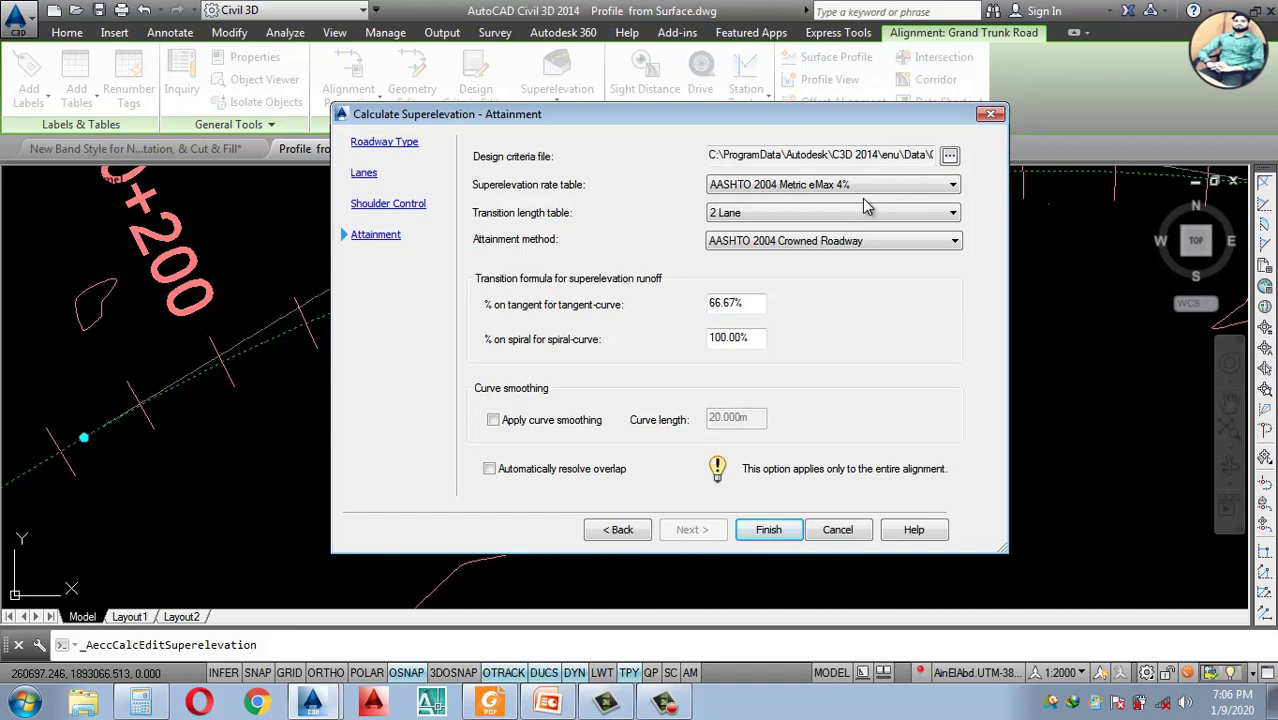
left_click(926, 184)
left_click(862, 201)
left_click(948, 190)
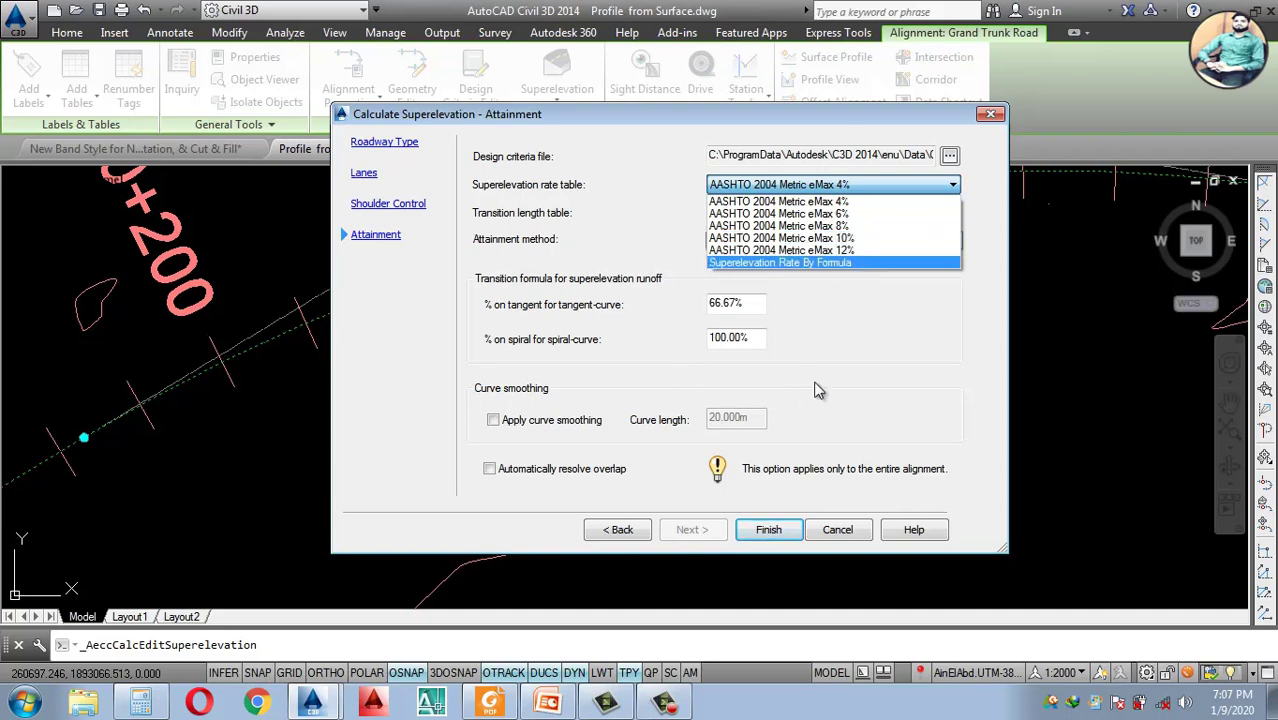
left_click(859, 203)
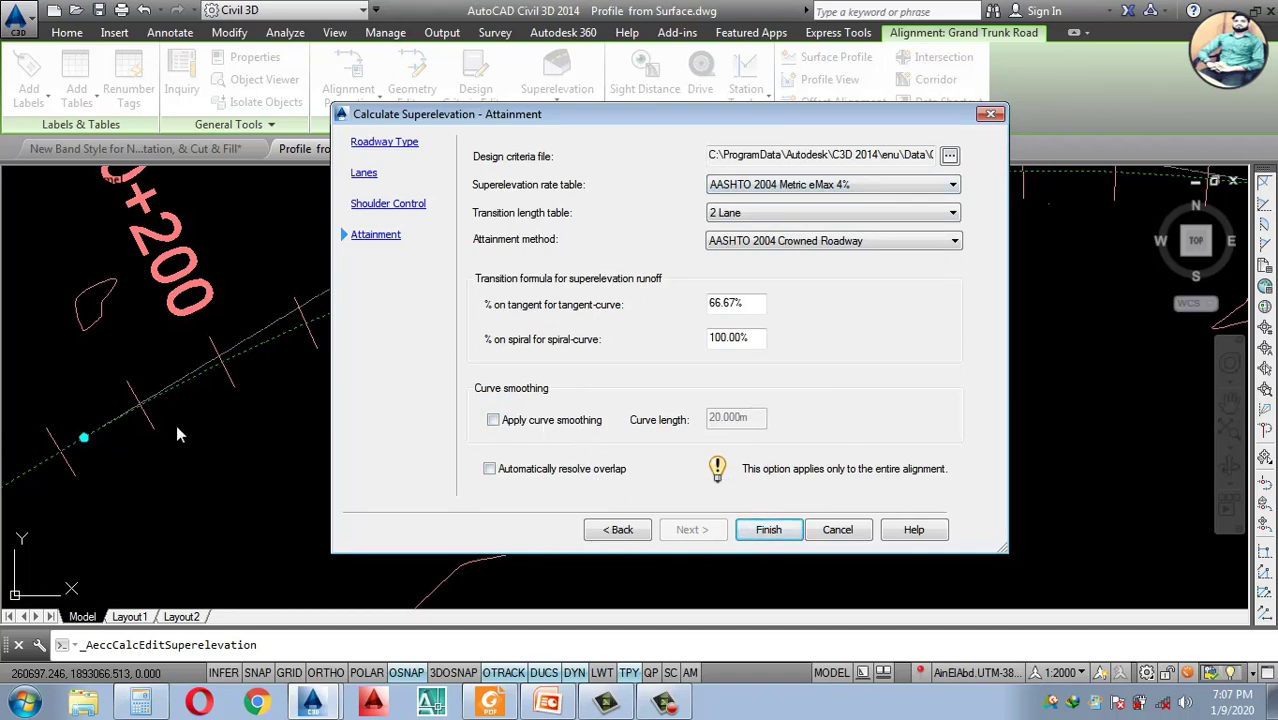
- Enable automatic overlap resolution and finish the superelevation calculation
left_click(488, 470)
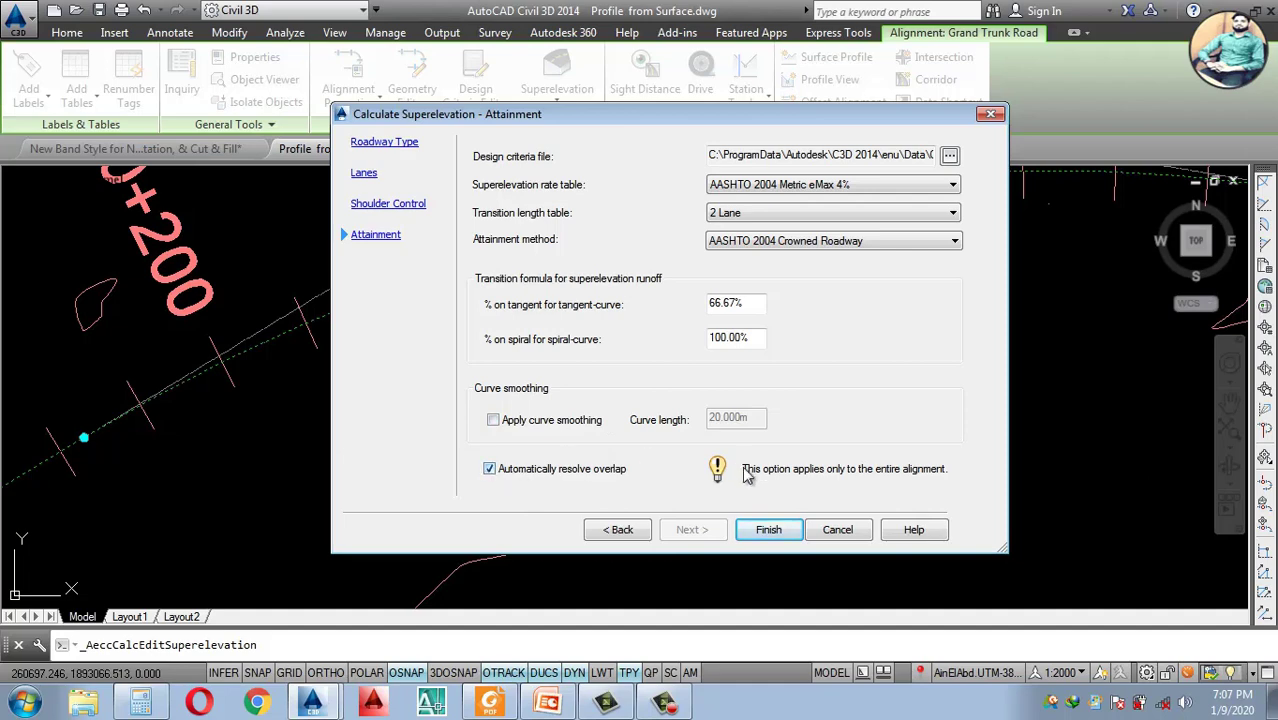
left_click(766, 532)
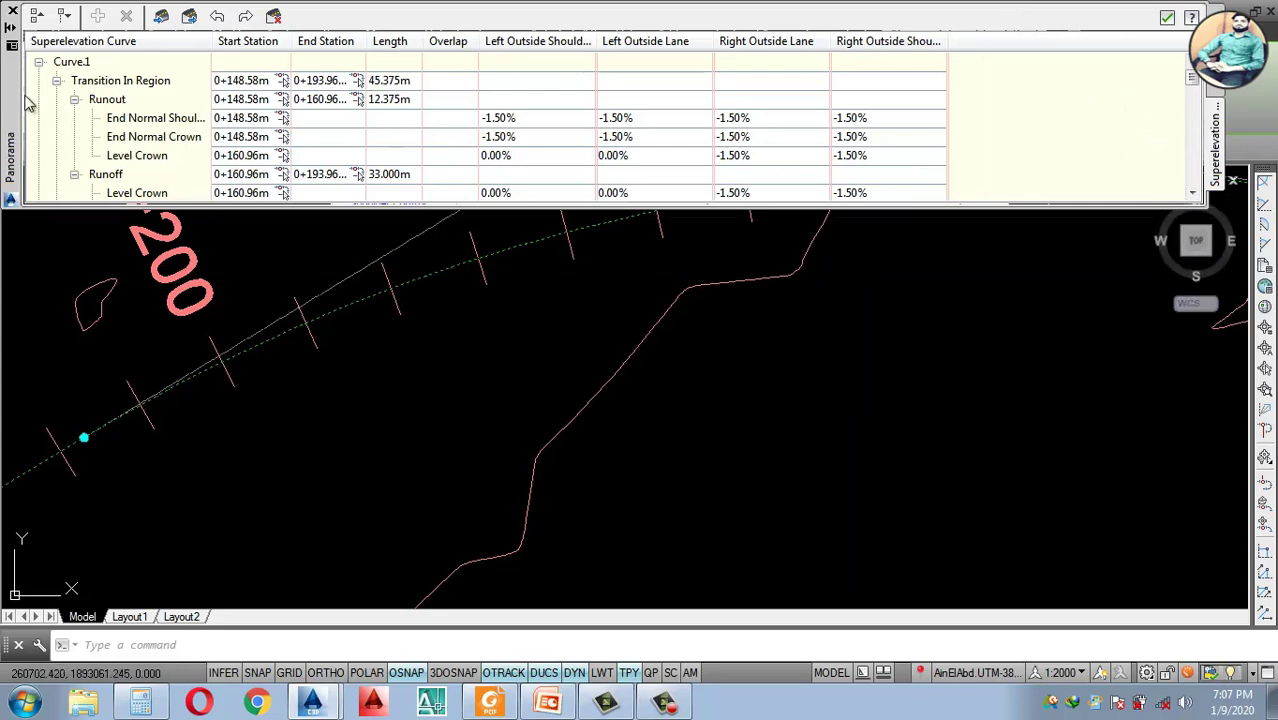
- Move and enlarge the superelevation table to examine the transition stations and slopes of Curve.1
mouse_move(6, 110)
left_mouse_down()
mouse_move(59, 277)
mouse_move(26, 262)
left_mouse_up()
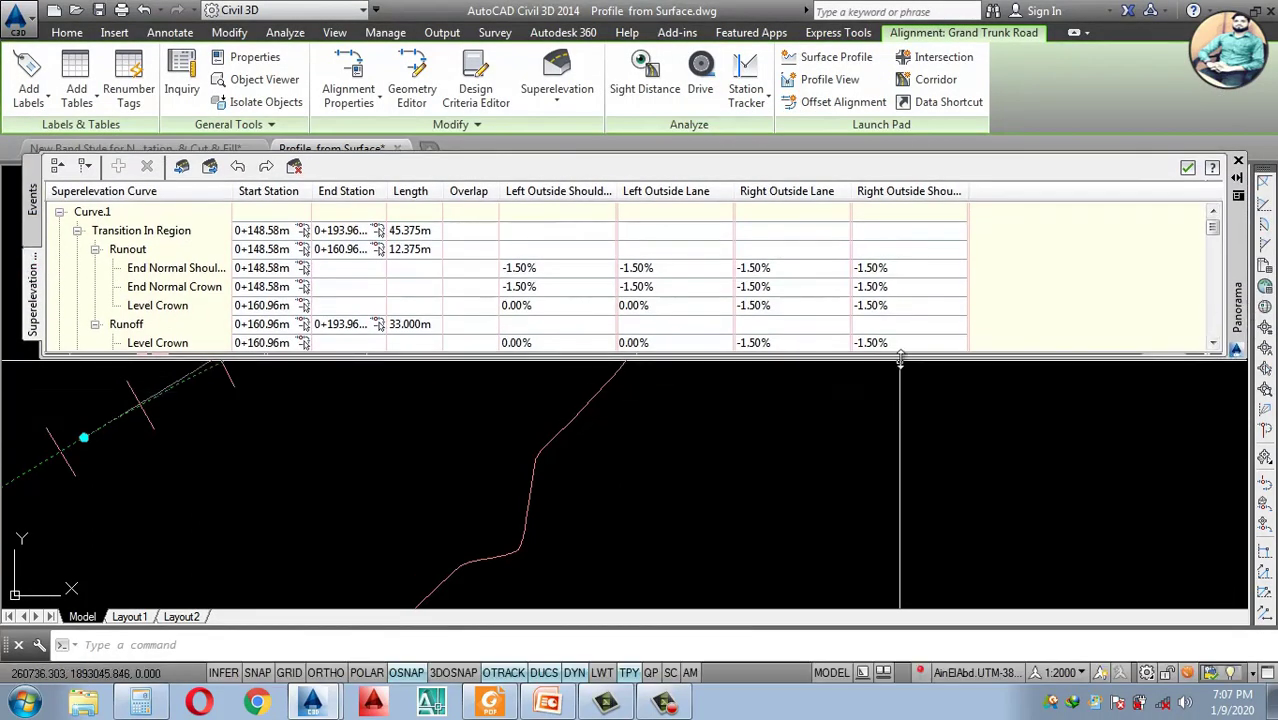
left_click_drag(899, 370, 905, 640)
left_click(835, 365)
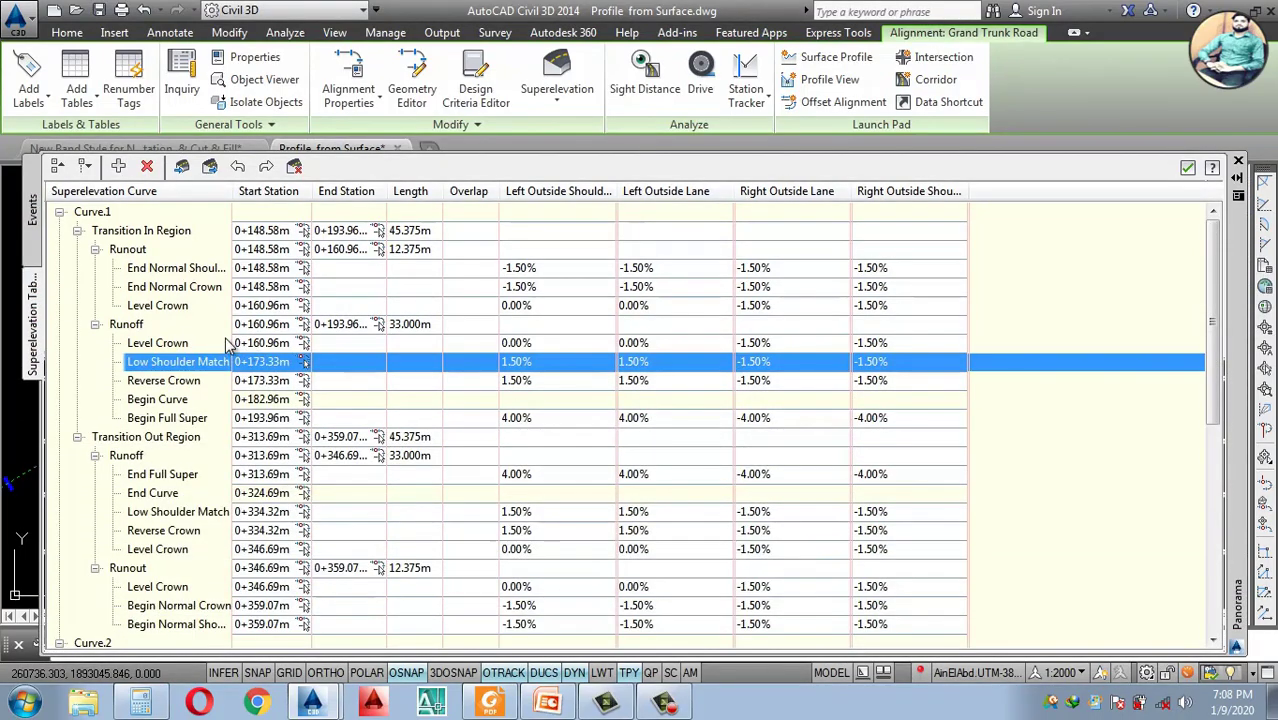
- Examine the transition stations and lane and shoulder slopes of Curve.1 and Curve.2, widening the Start Station column
scroll(145, 455, "down", 1)
scroll(145, 455, "down", 7)
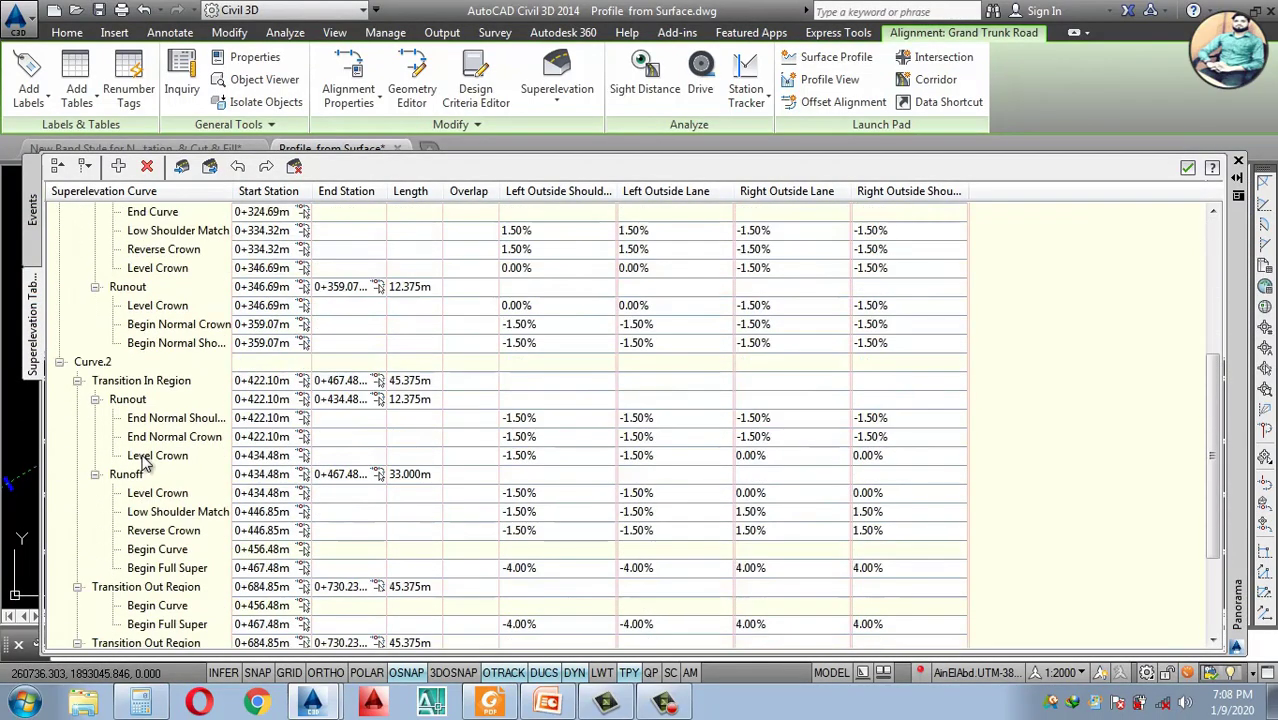
scroll(135, 480, "up", 8)
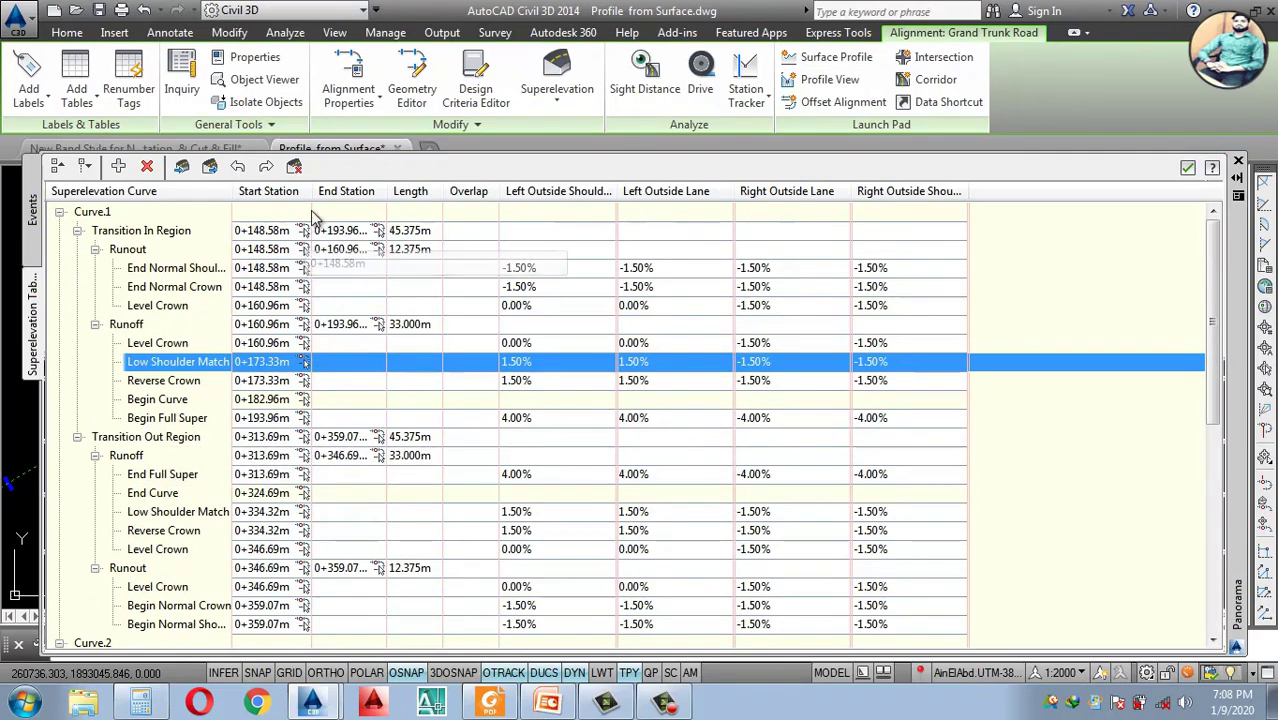
left_click_drag(311, 191, 367, 192)
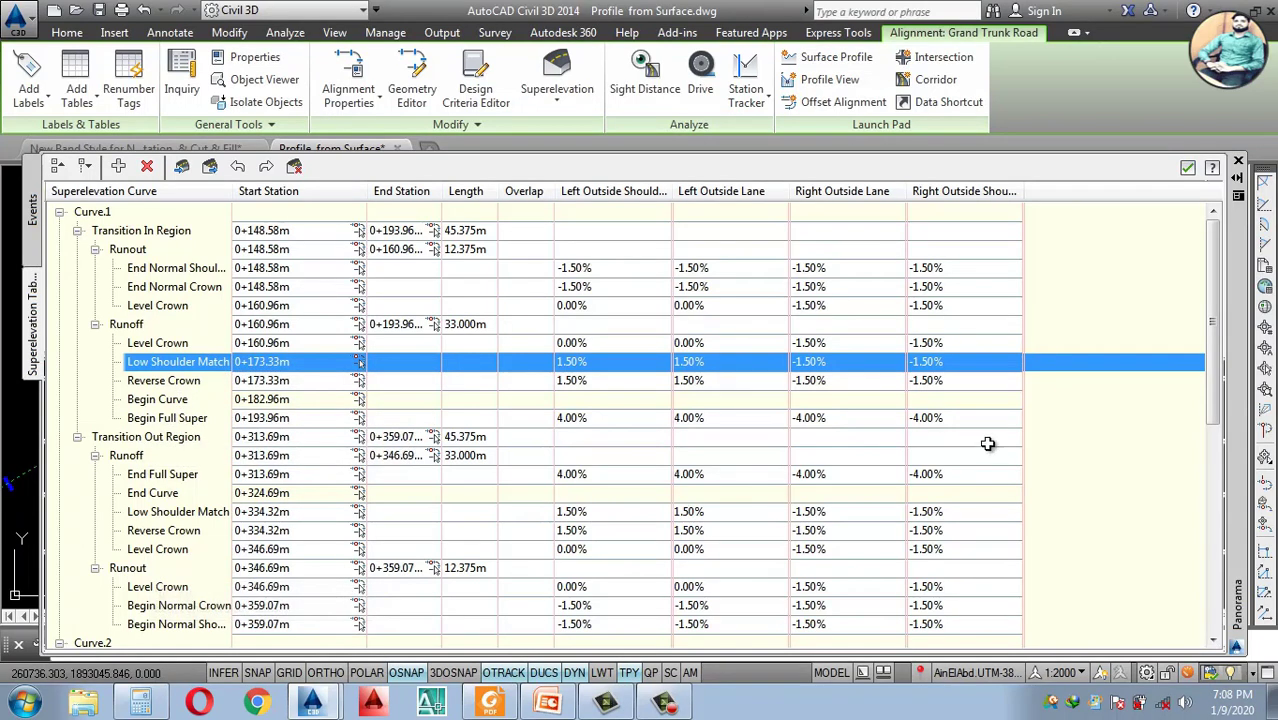
scroll(305, 298, "down", 4)
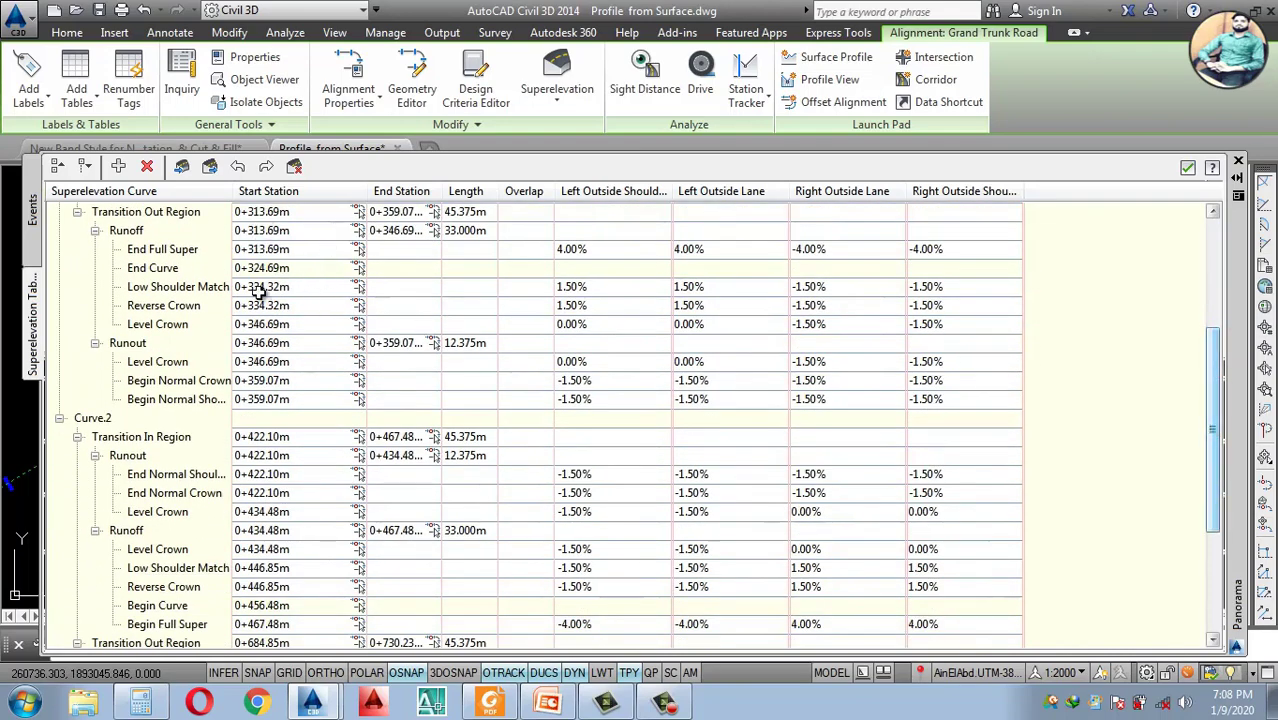
scroll(259, 330, "up", 4)
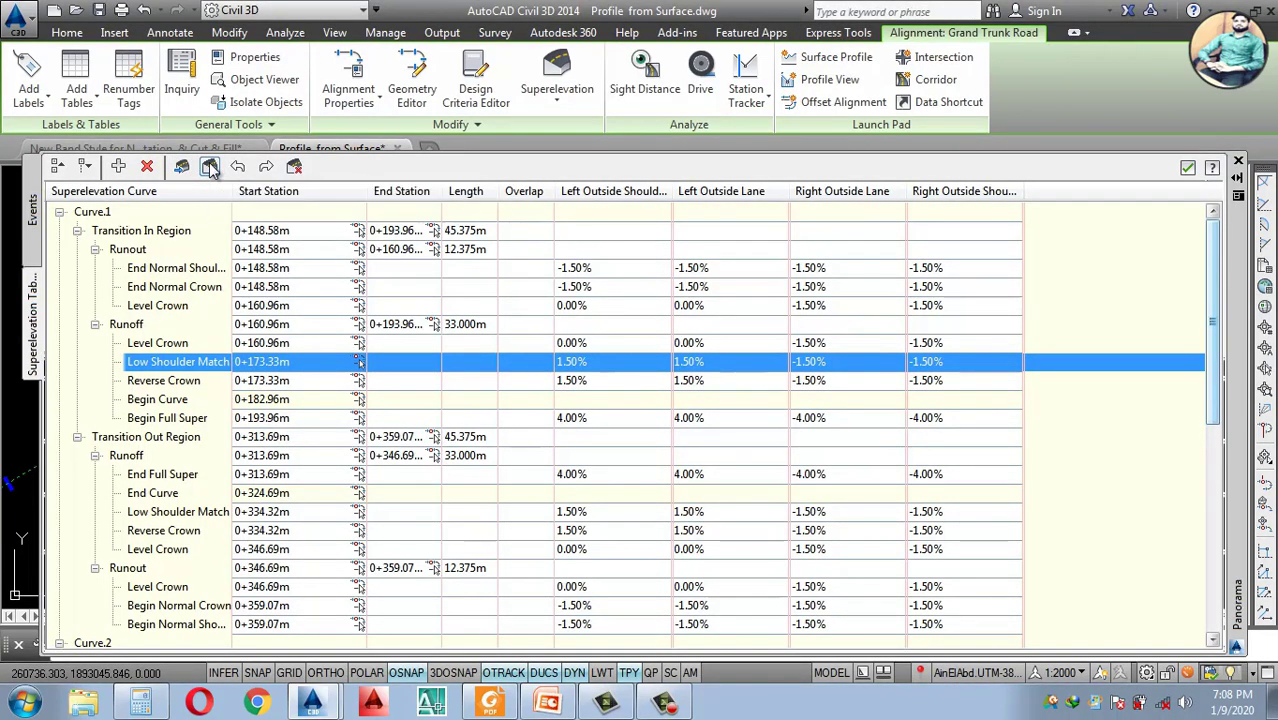
- Export the superelevation table as a comma-delimited CSV file named "S.E Data" on the Desktop
left_click(210, 168)
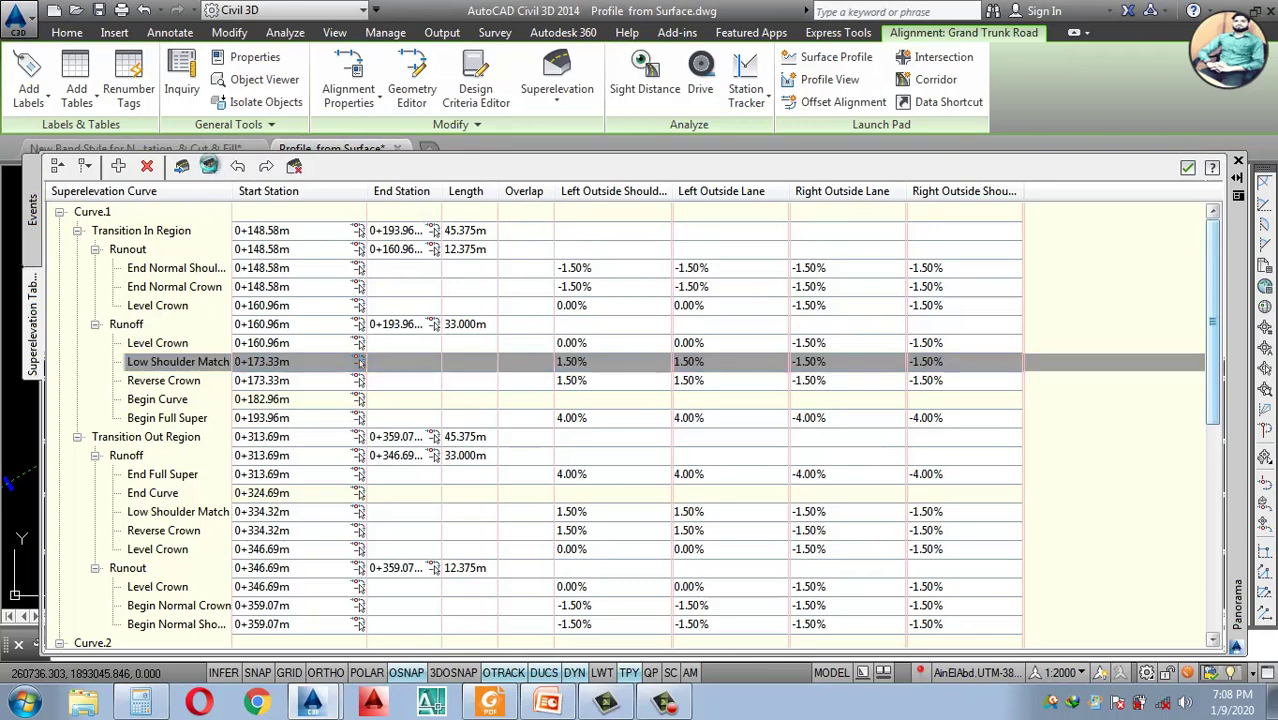
left_click(826, 564)
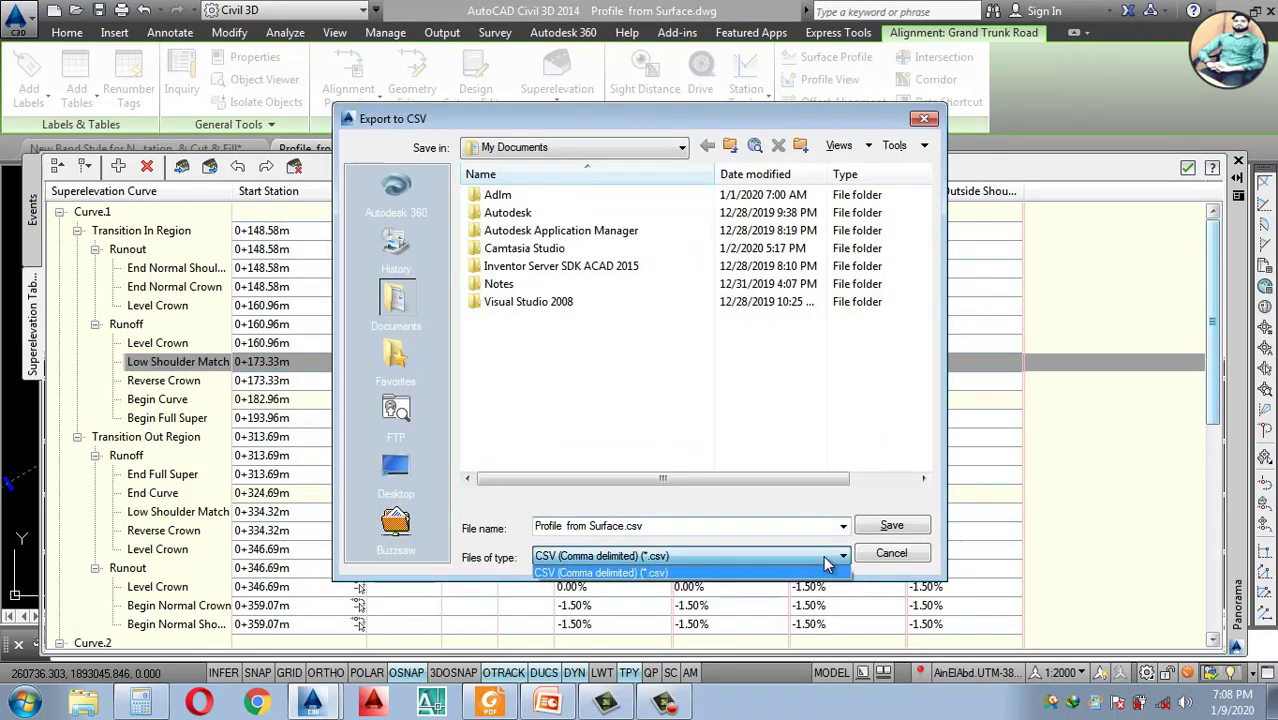
left_click(805, 569)
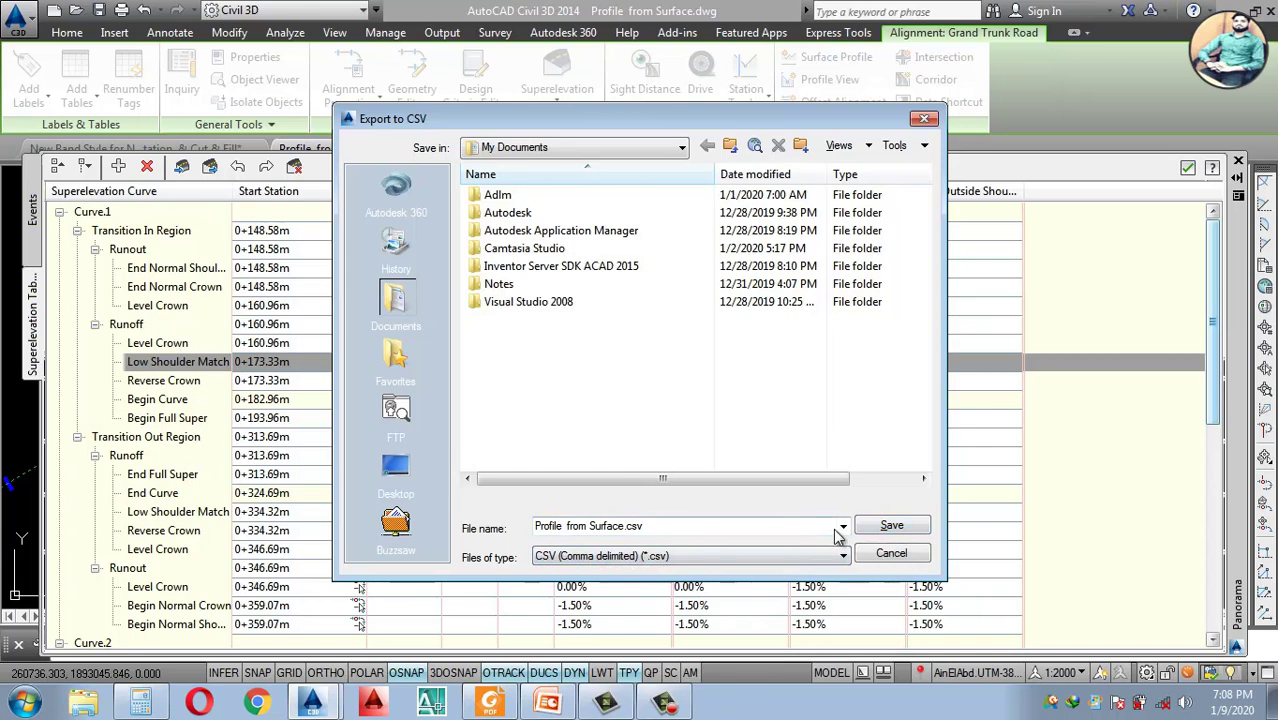
left_click(742, 527)
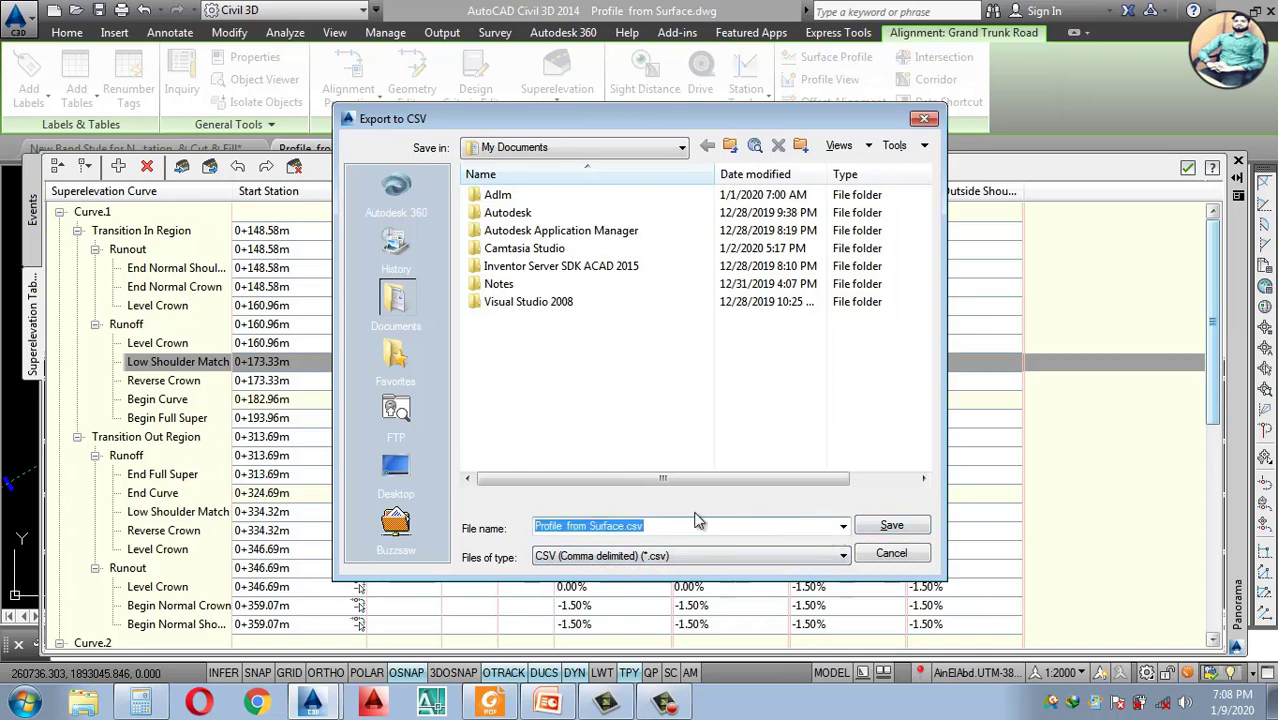
left_click(395, 468)
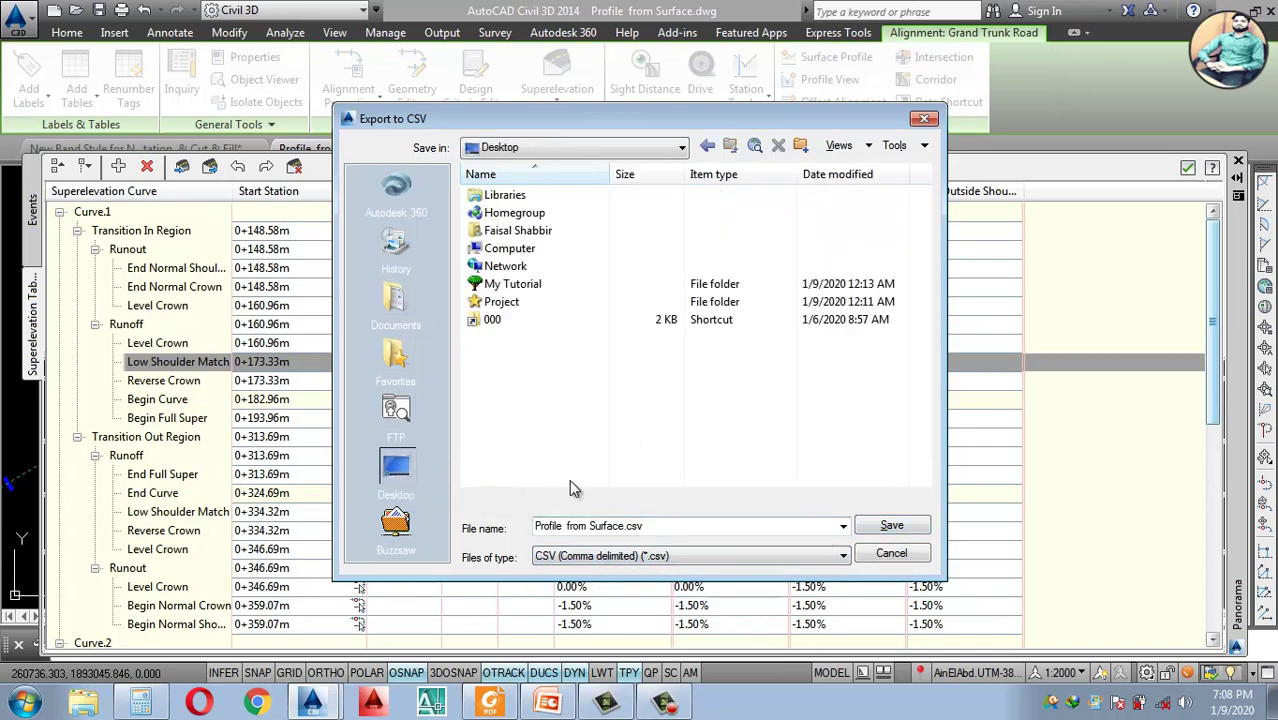
left_click(662, 529)
type("S.E Data")
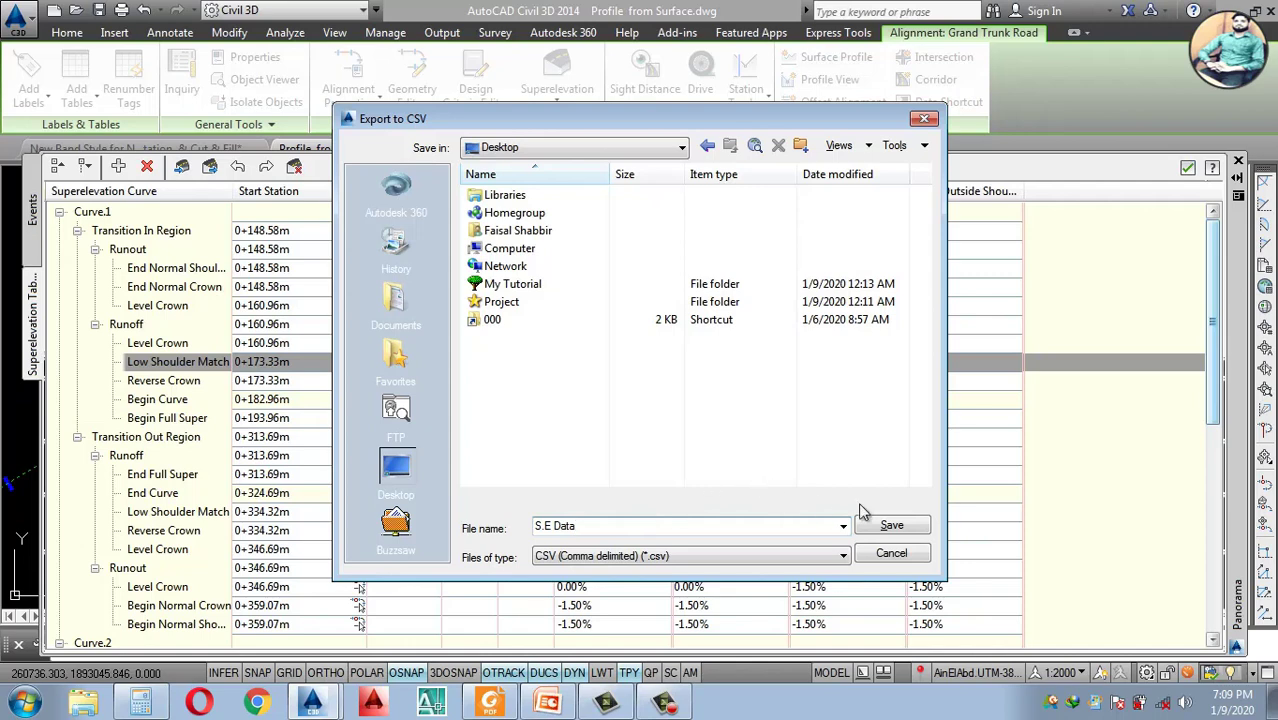
left_click(891, 526)
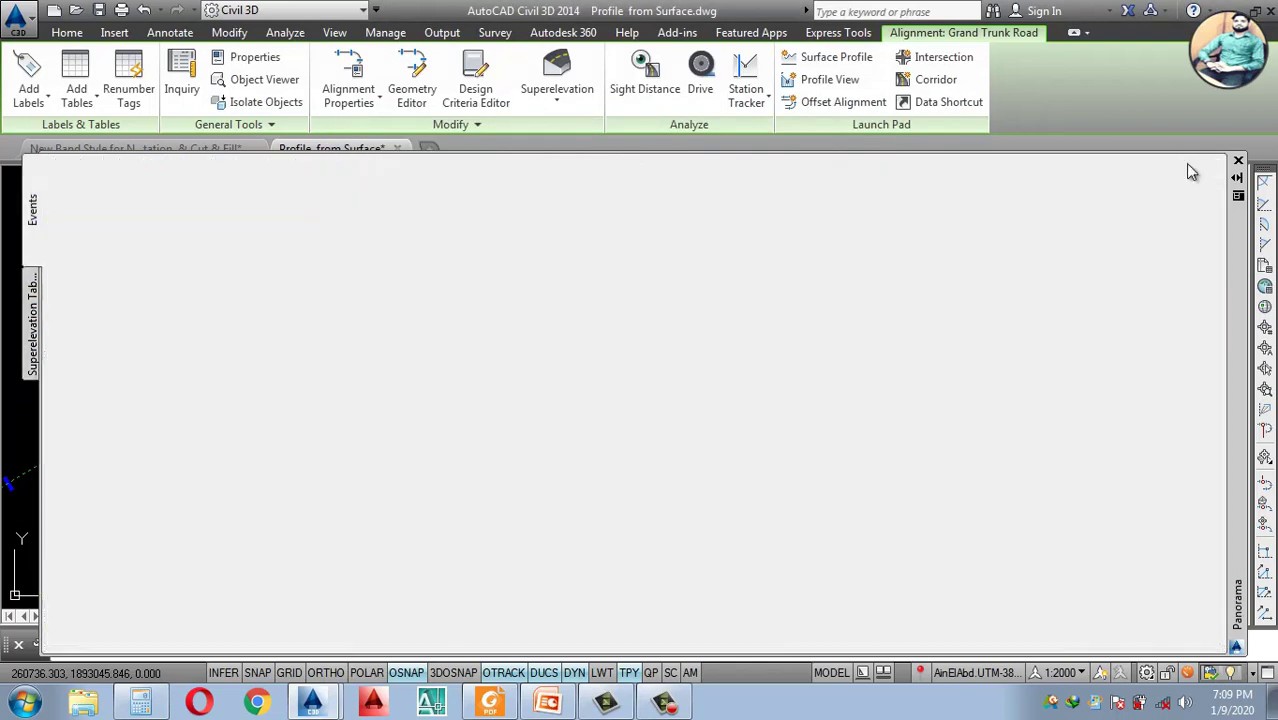
- Close the superelevation table and the event list to return to the alignment drawing
left_click(1187, 167)
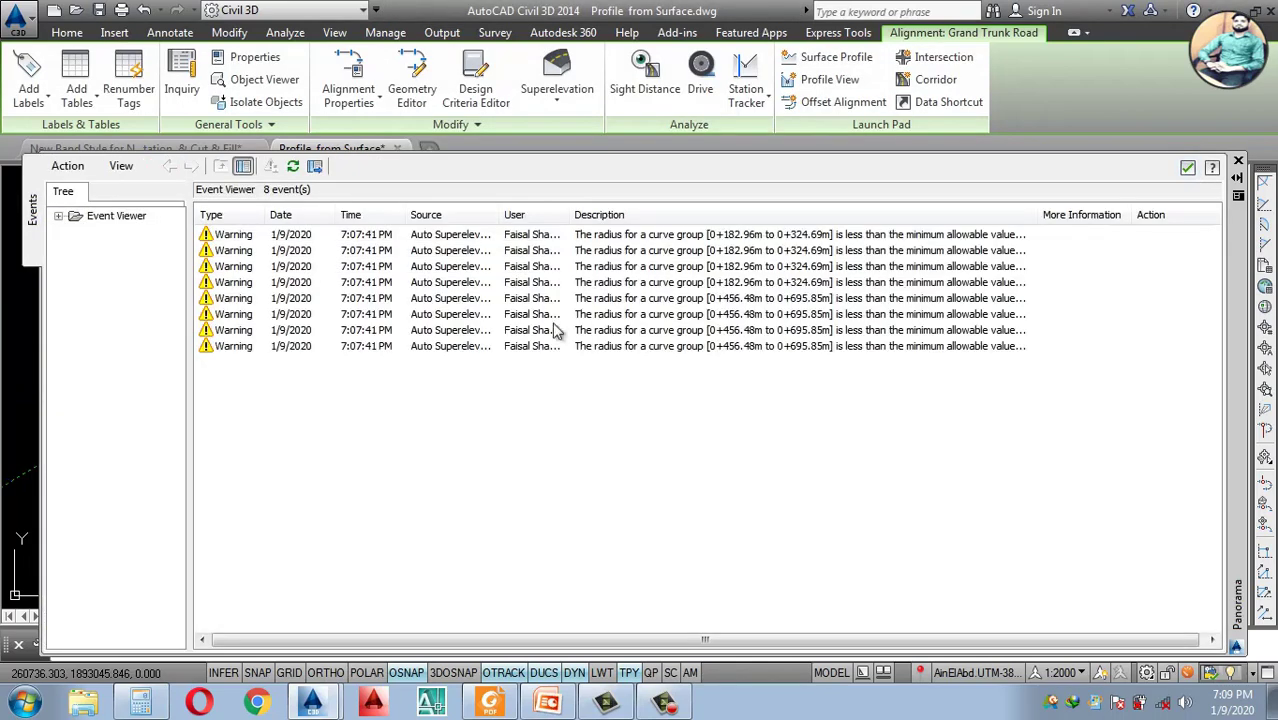
left_click(1187, 167)
scroll(607, 360, "down", 5)
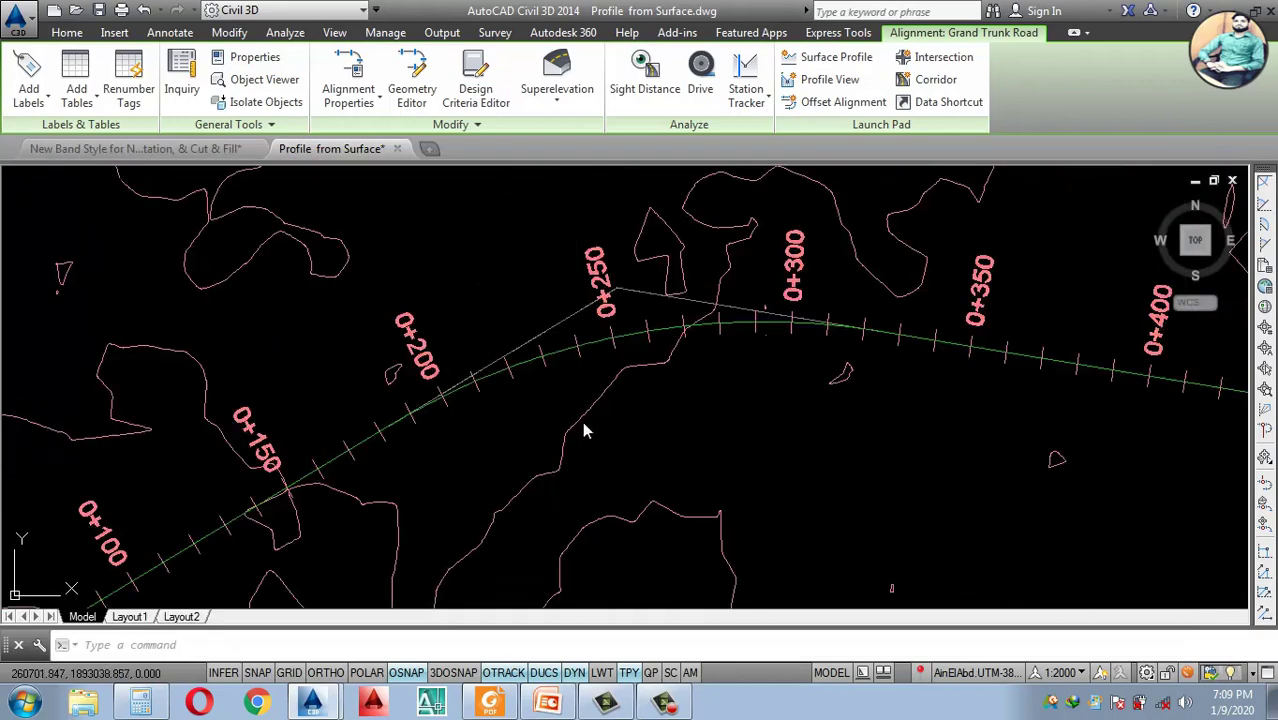